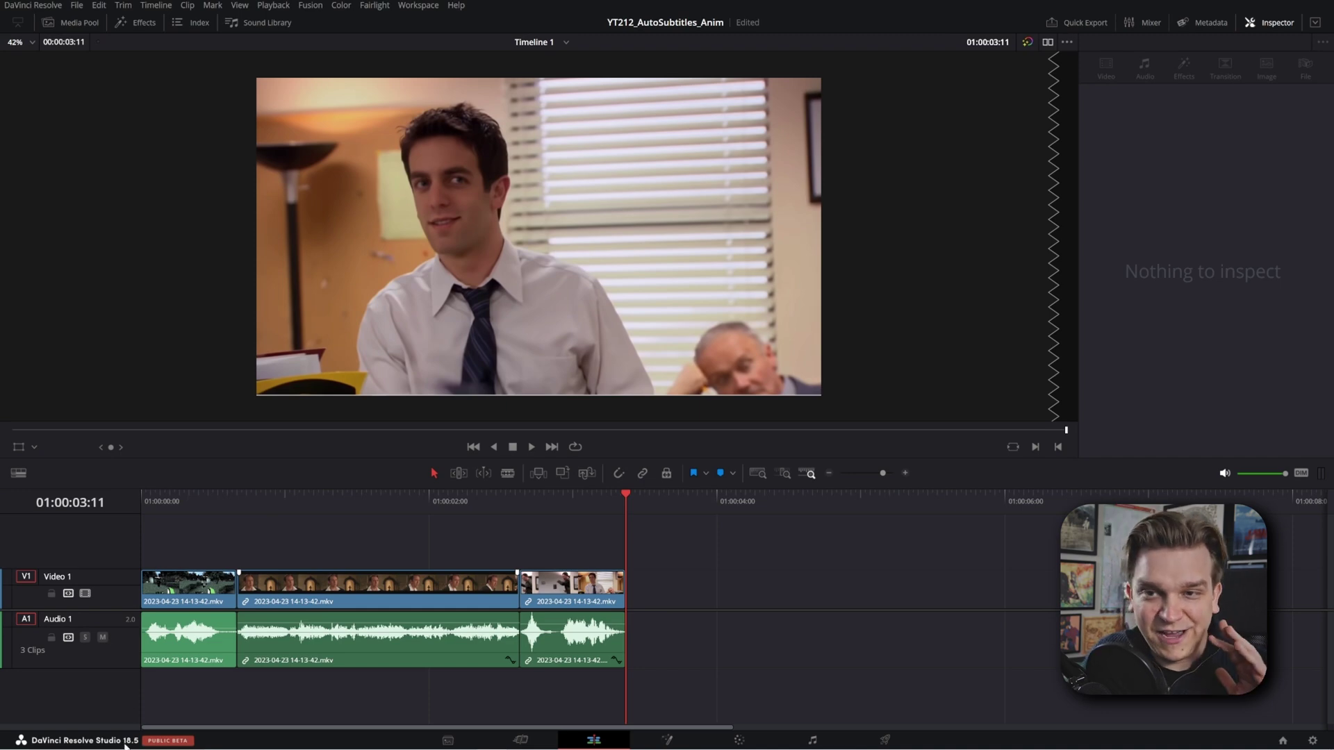
- Create subtitles from the timeline audio with English, the Subtitle Default preset and 42 characters per line
{"action": "left_click", "coordinate": [156, 6]}
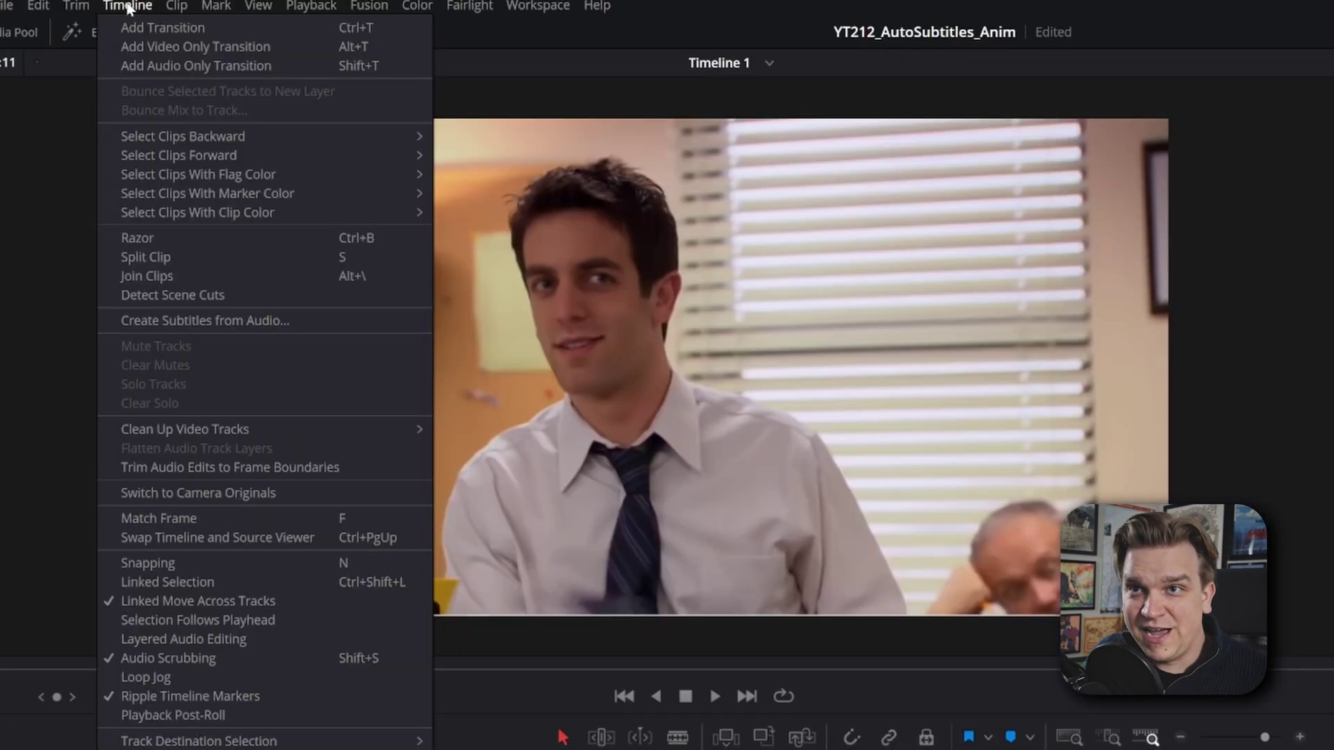
{"action": "left_click", "coordinate": [221, 322]}
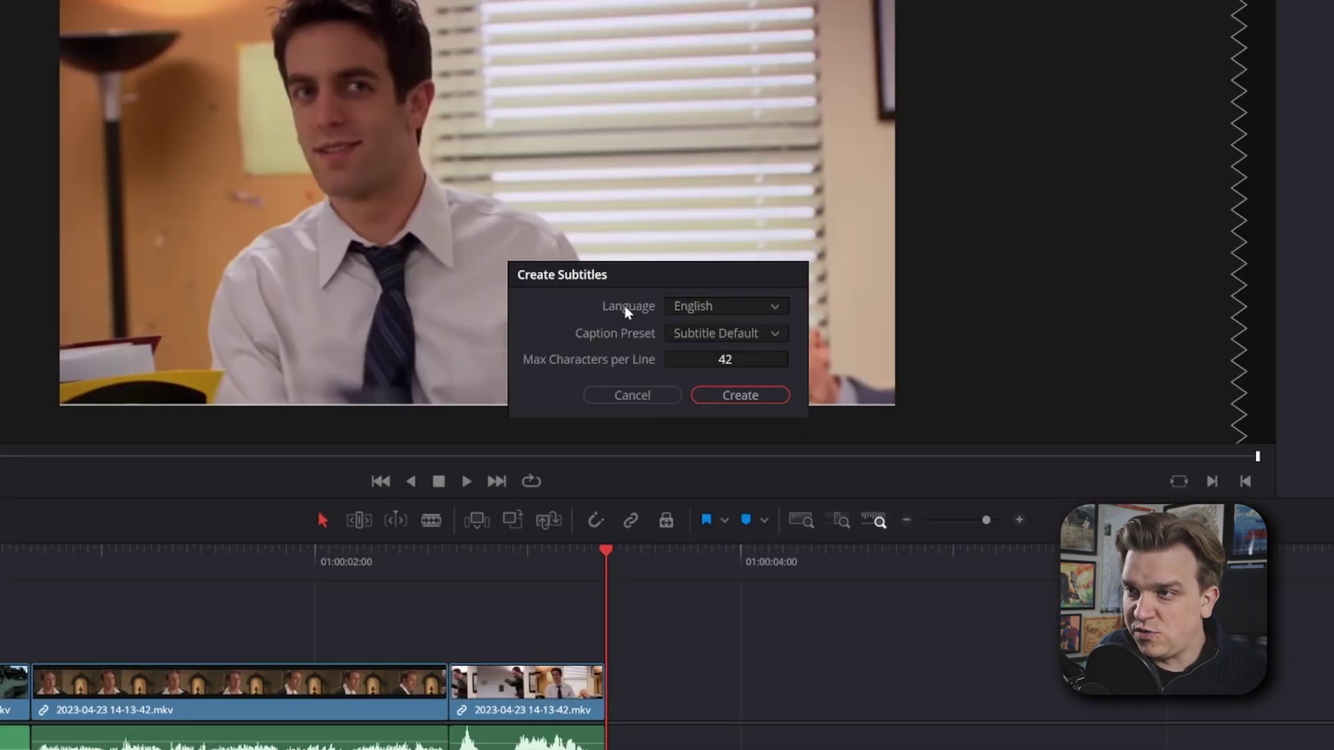
{"action": "left_click", "coordinate": [689, 332]}
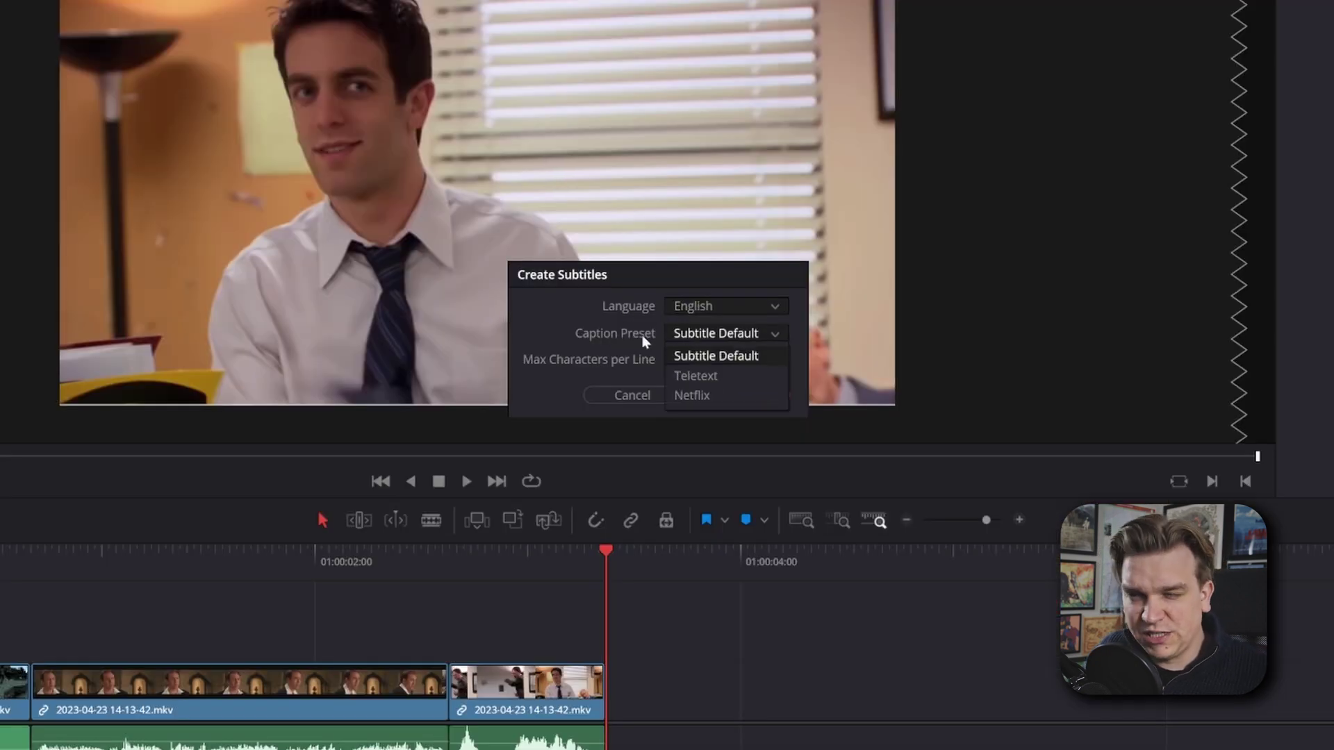
{"action": "left_click", "coordinate": [642, 337]}
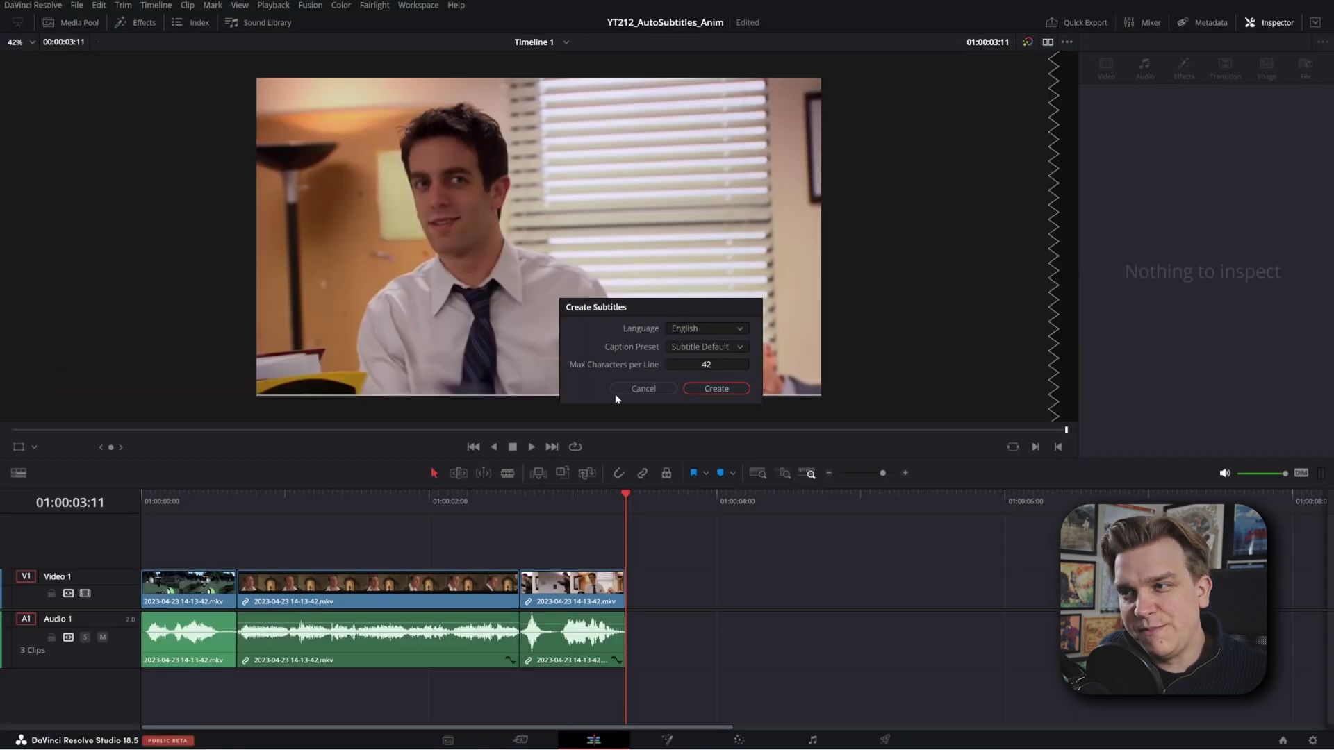
{"action": "left_click", "coordinate": [725, 388]}
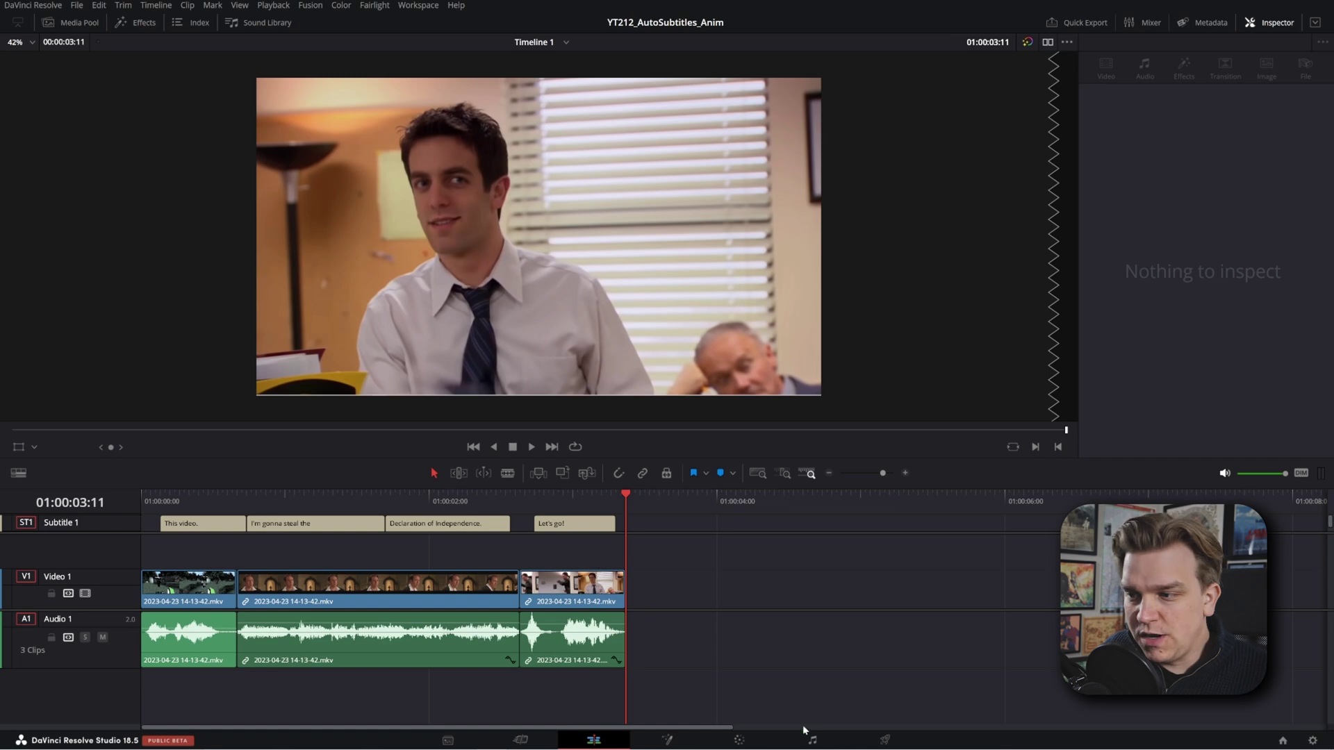
- Enable subtitle export in the render settings with SRT as the export type, and look at the available subtitle formats
{"action": "key", "text": "Left"}
{"action": "left_click", "coordinate": [885, 740]}
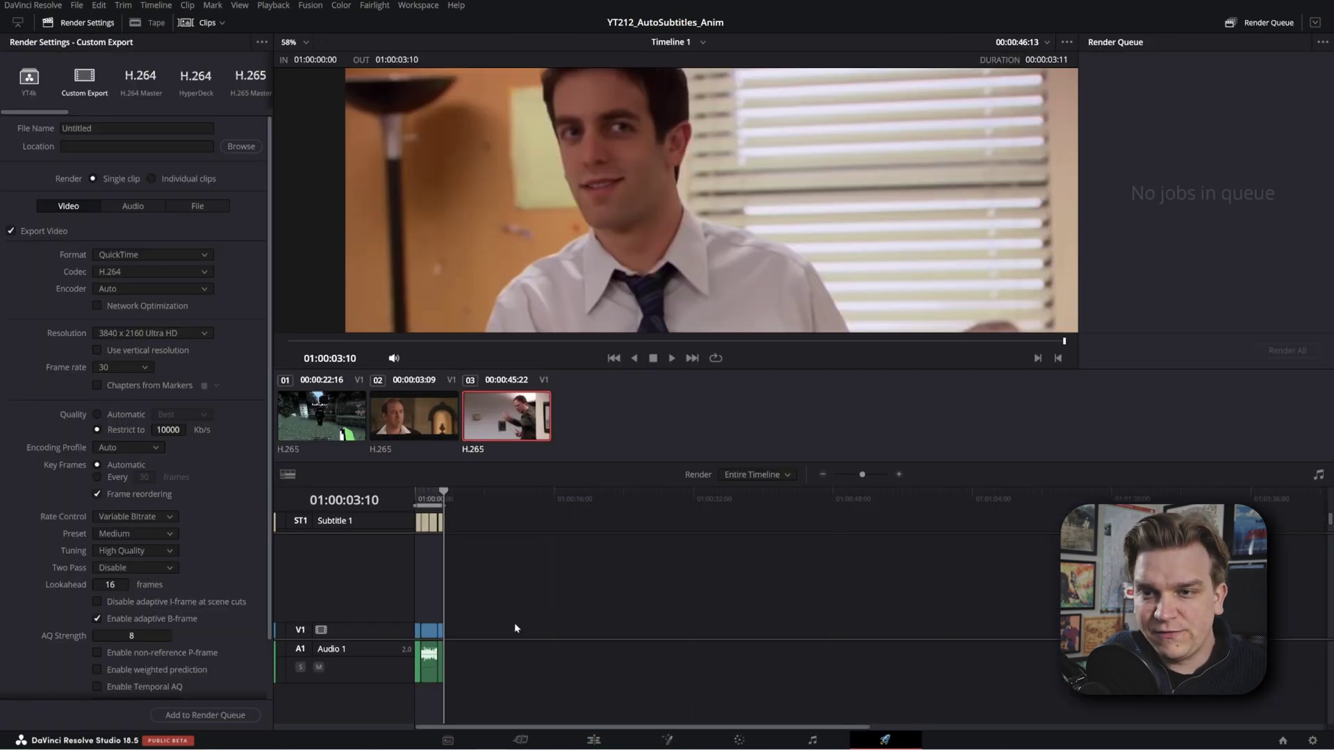
{"action": "scroll", "coordinate": [136, 416], "scroll_direction": "down", "scroll_amount": 3}
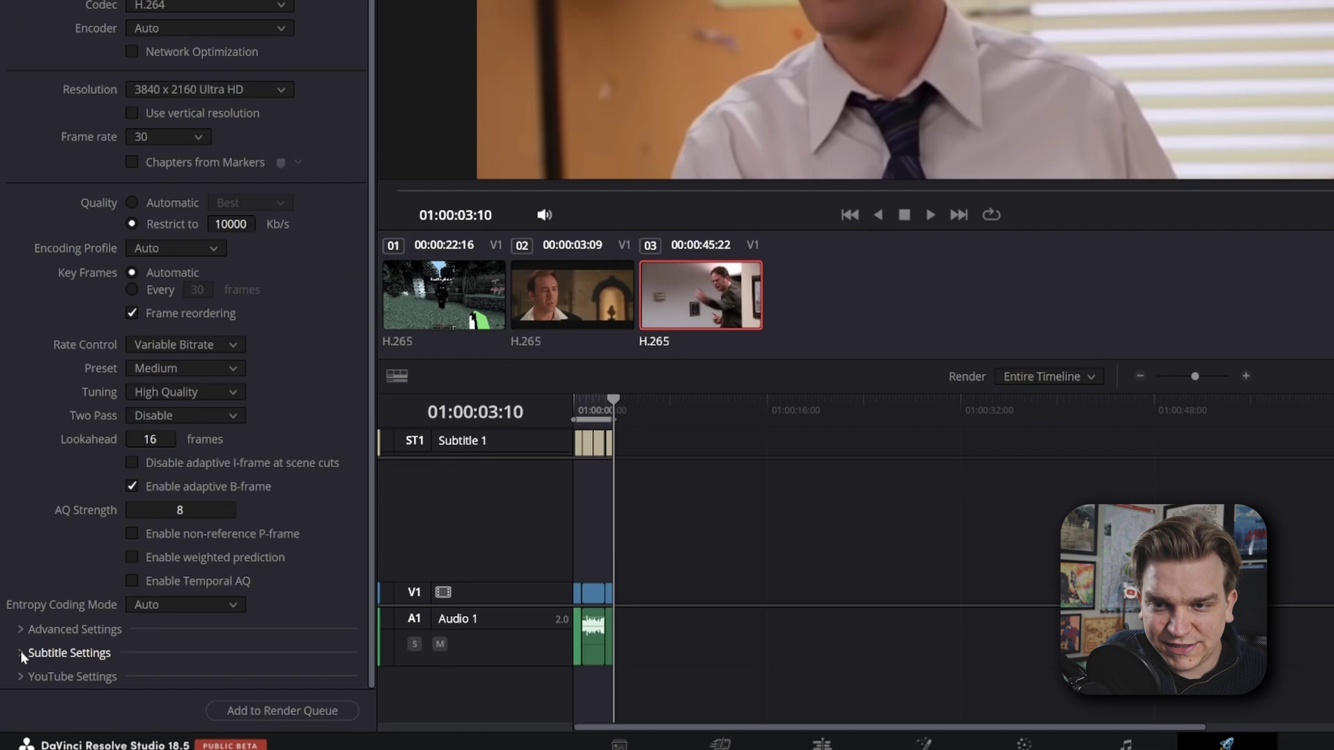
{"action": "left_click", "coordinate": [19, 674]}
{"action": "scroll", "coordinate": [31, 626], "scroll_direction": "down", "scroll_amount": 3}
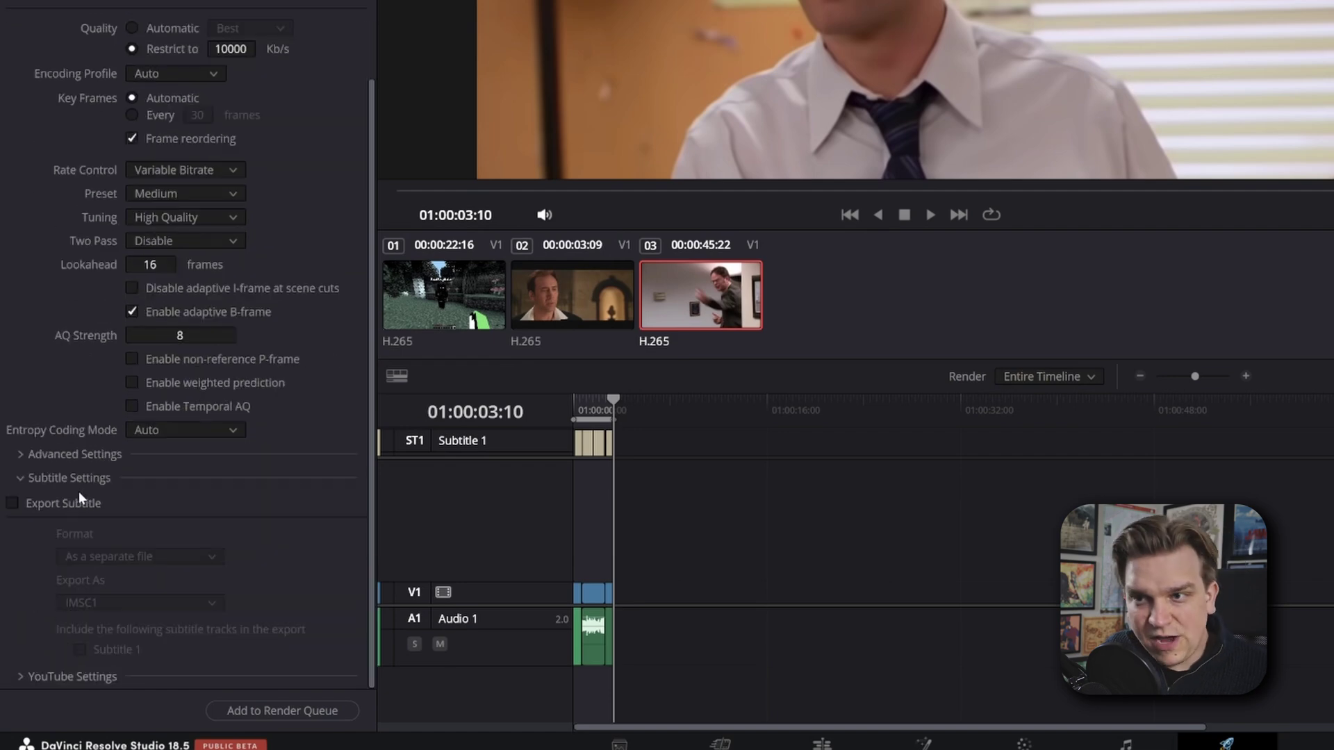
{"action": "left_click", "coordinate": [63, 503]}
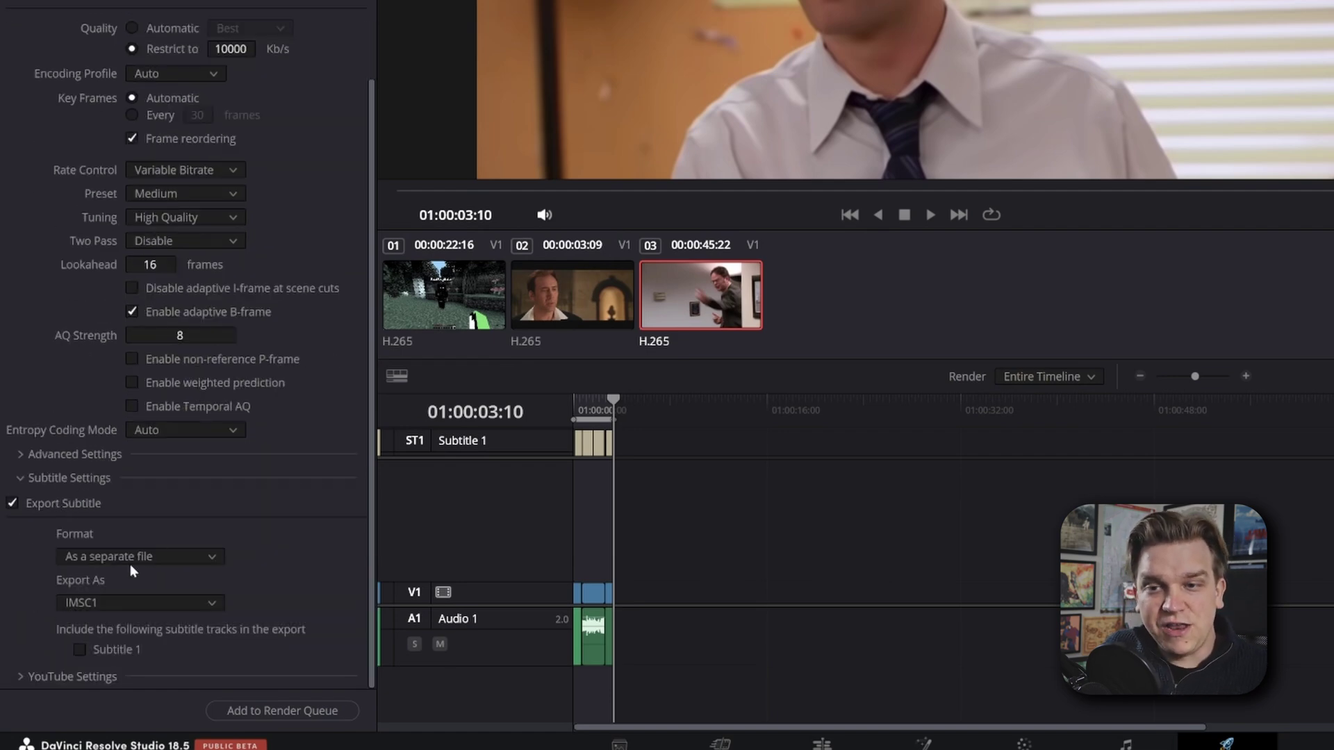
{"action": "left_click", "coordinate": [97, 600]}
{"action": "left_click", "coordinate": [83, 659]}
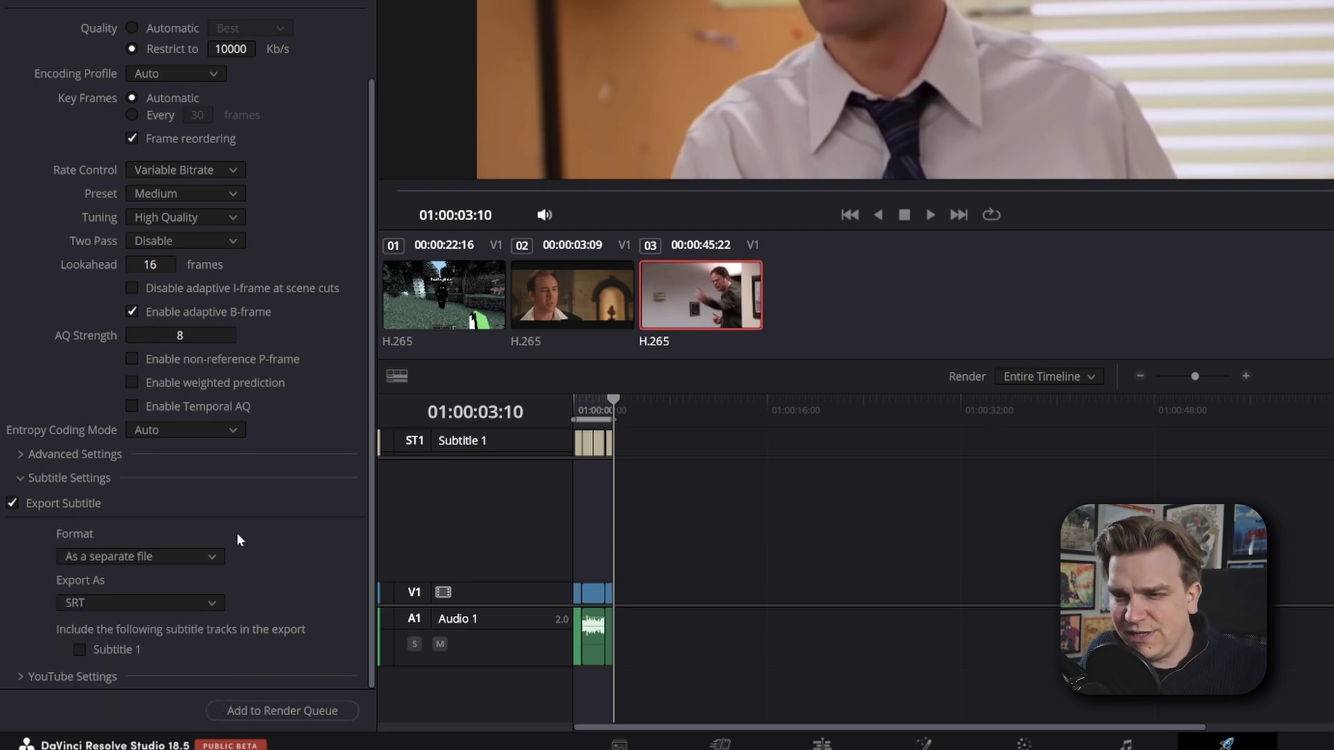
{"action": "left_click", "coordinate": [196, 557]}
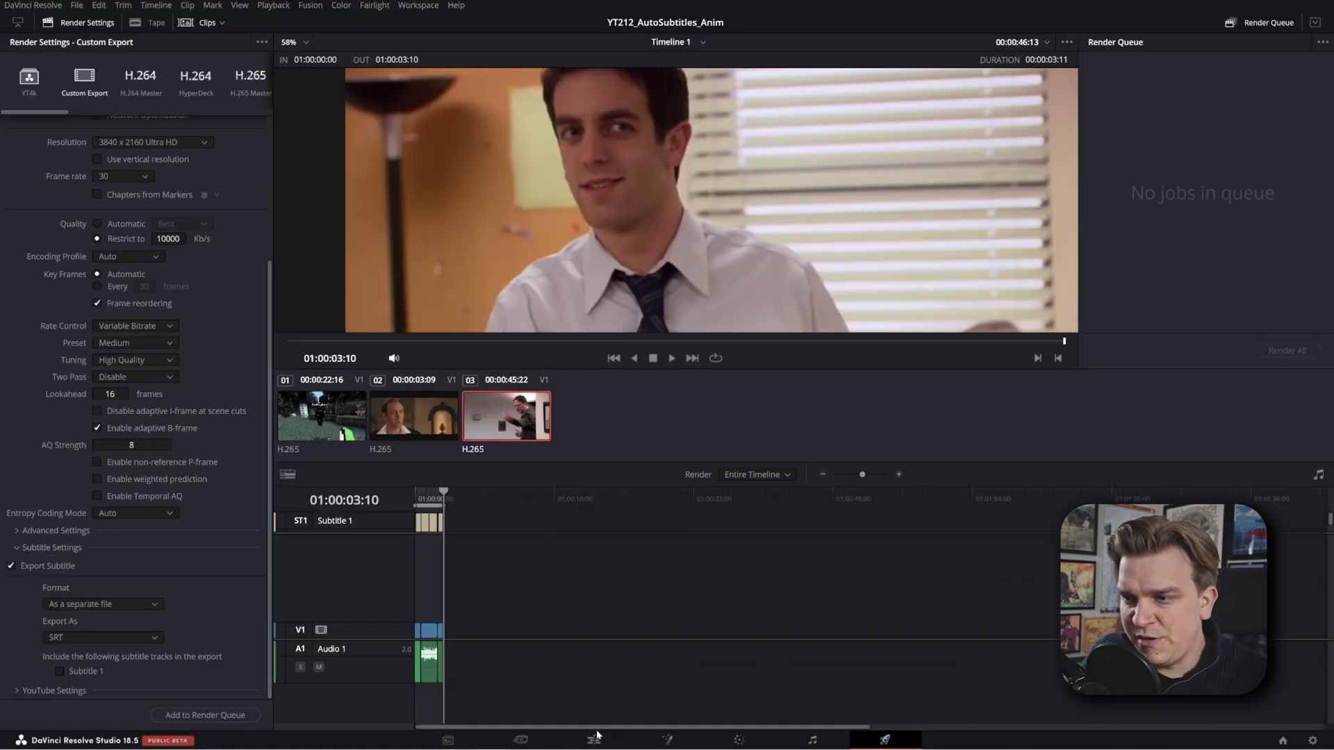
- Return to the Edit page and play back the timeline to check the generated subtitles against the clips
{"action": "left_click", "coordinate": [822, 745]}
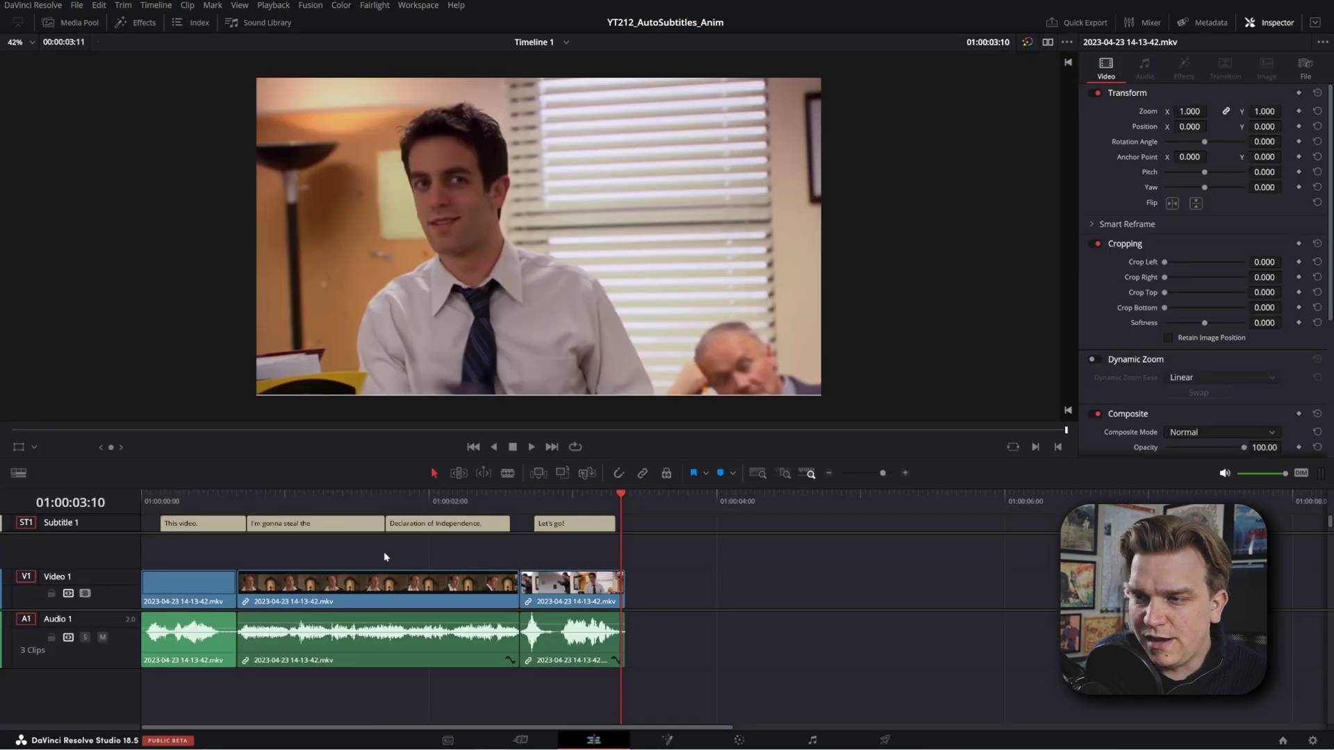
{"action": "key", "text": "Home"}
{"action": "key", "text": "space"}
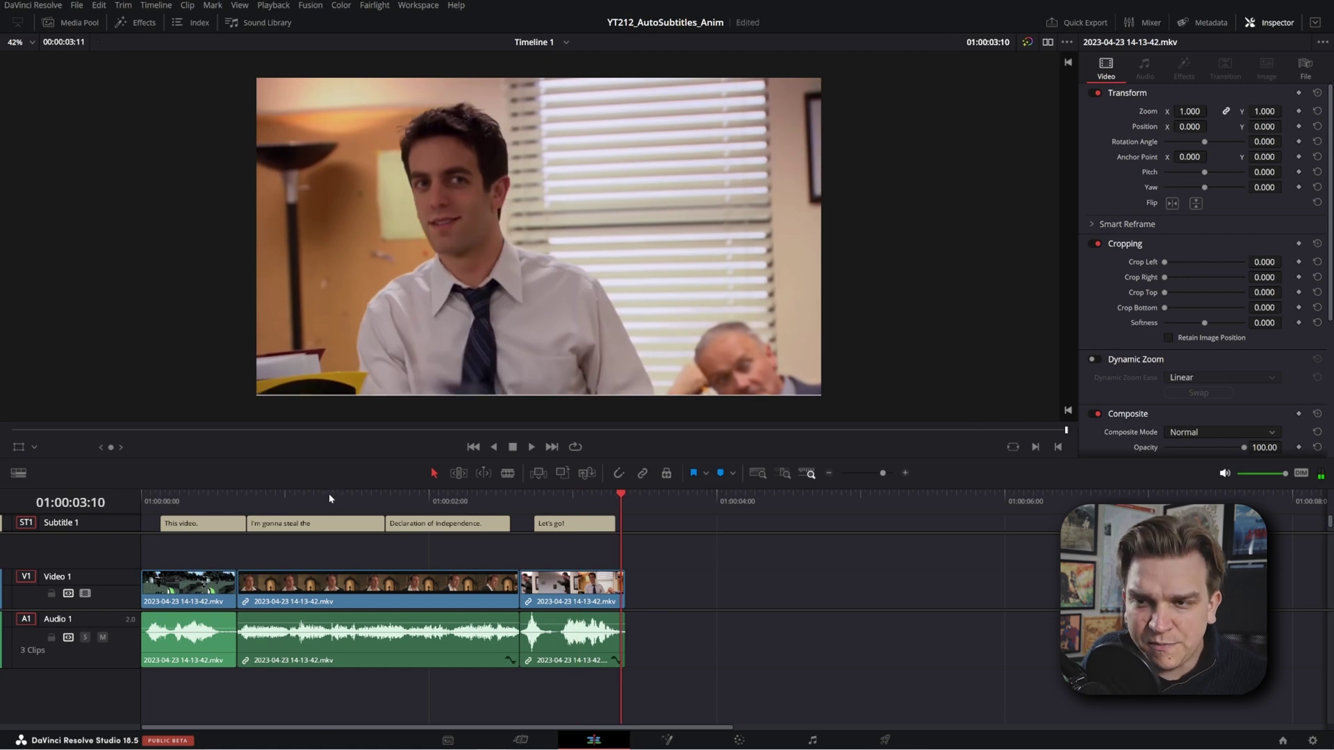
{"action": "left_click", "coordinate": [338, 498]}
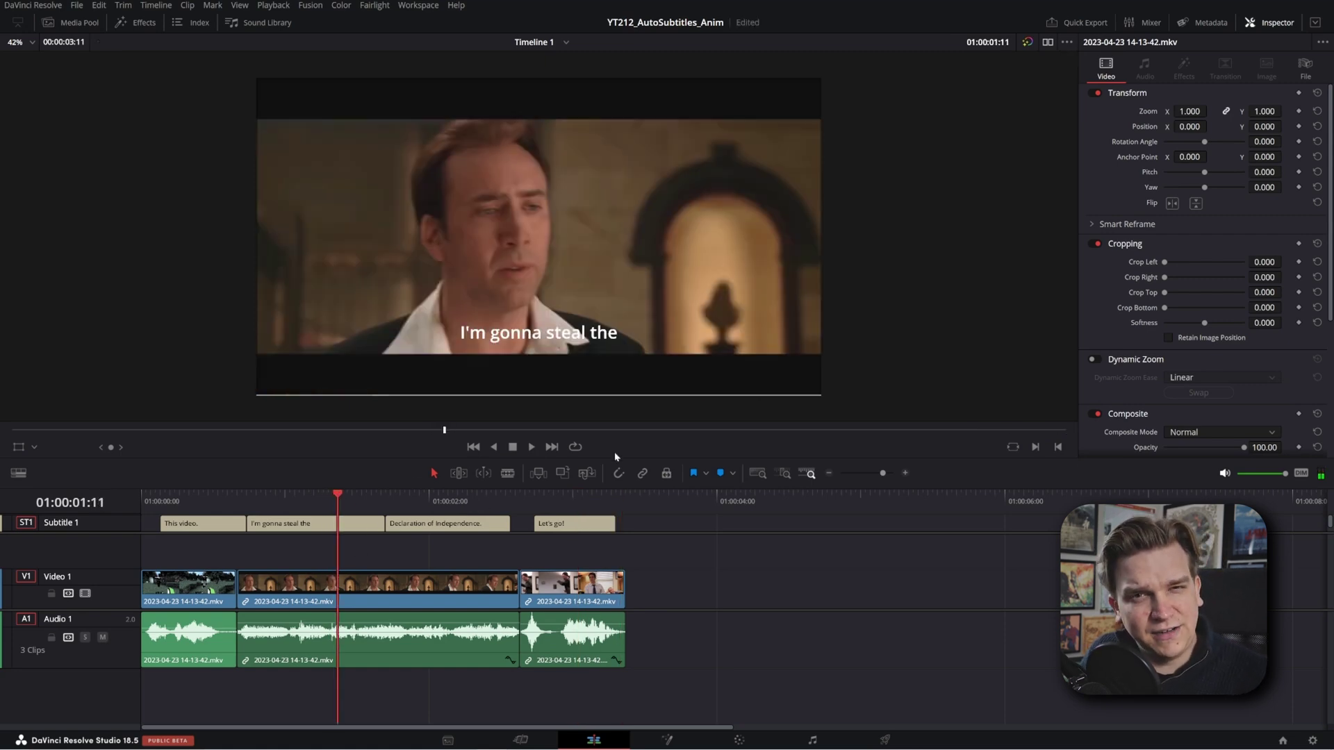
{"action": "key", "text": "space"}
- Move the cut between the "I'm gonna steal the" and "Declaration of Independence." subtitles earlier to about 01:00:01:11 and play it back
{"action": "left_click", "coordinate": [315, 494]}
{"action": "key", "text": "space"}
{"action": "left_click_drag", "start_coordinate": [384, 524], "coordinate": [338, 523]}
{"action": "left_click", "coordinate": [246, 499]}
{"action": "key", "text": "space"}
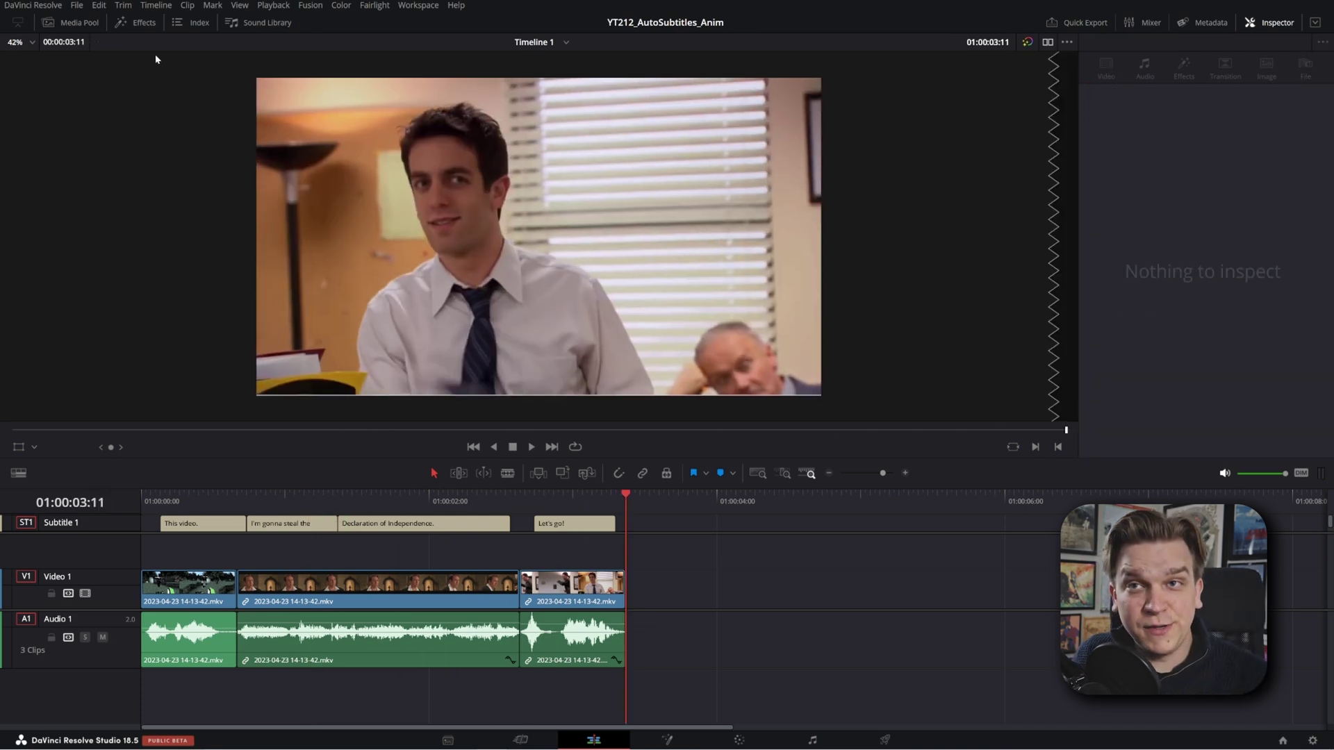
- Add a SubtitlePro title on a new video track and place it past the end of the last video clip
{"action": "left_click", "coordinate": [135, 22]}
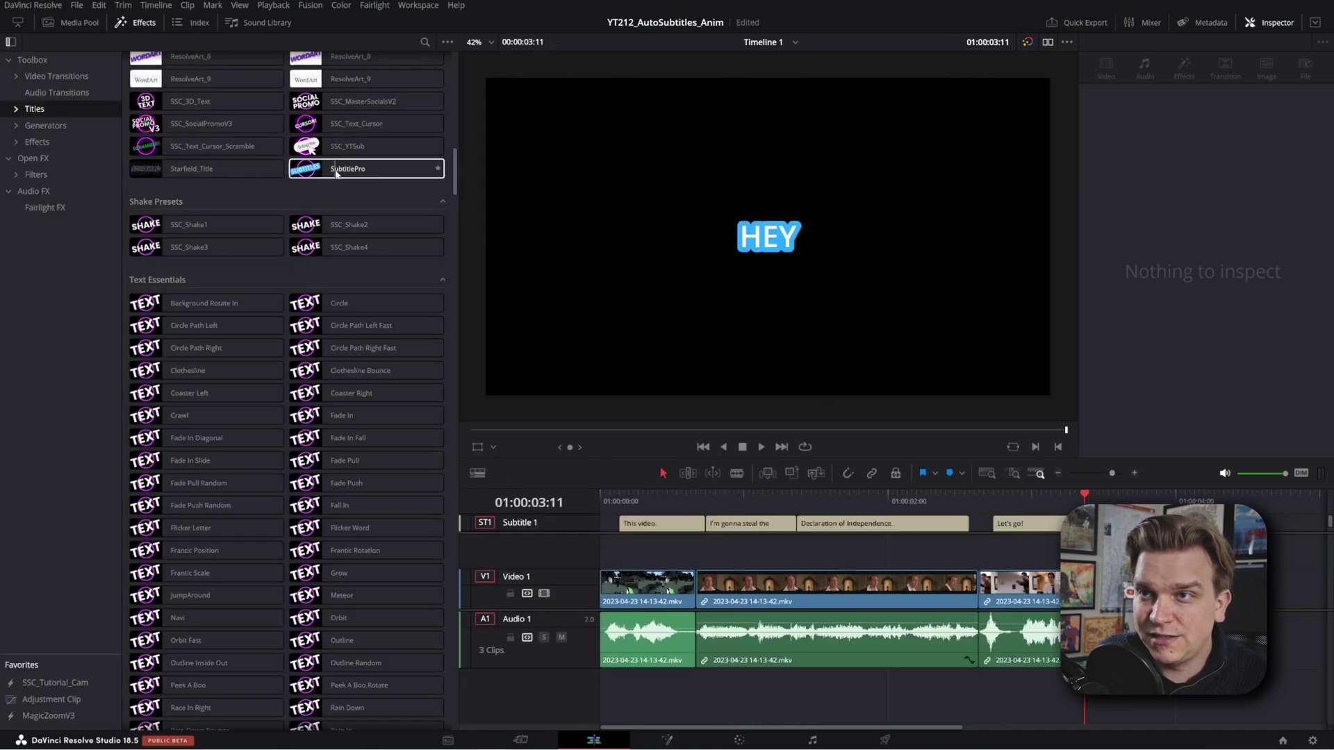
{"action": "scroll", "coordinate": [324, 174], "scroll_direction": "up", "scroll_amount": 3}
{"action": "left_click_drag", "start_coordinate": [323, 374], "coordinate": [723, 553]}
{"action": "left_click_drag", "start_coordinate": [557, 579], "coordinate": [541, 641]}
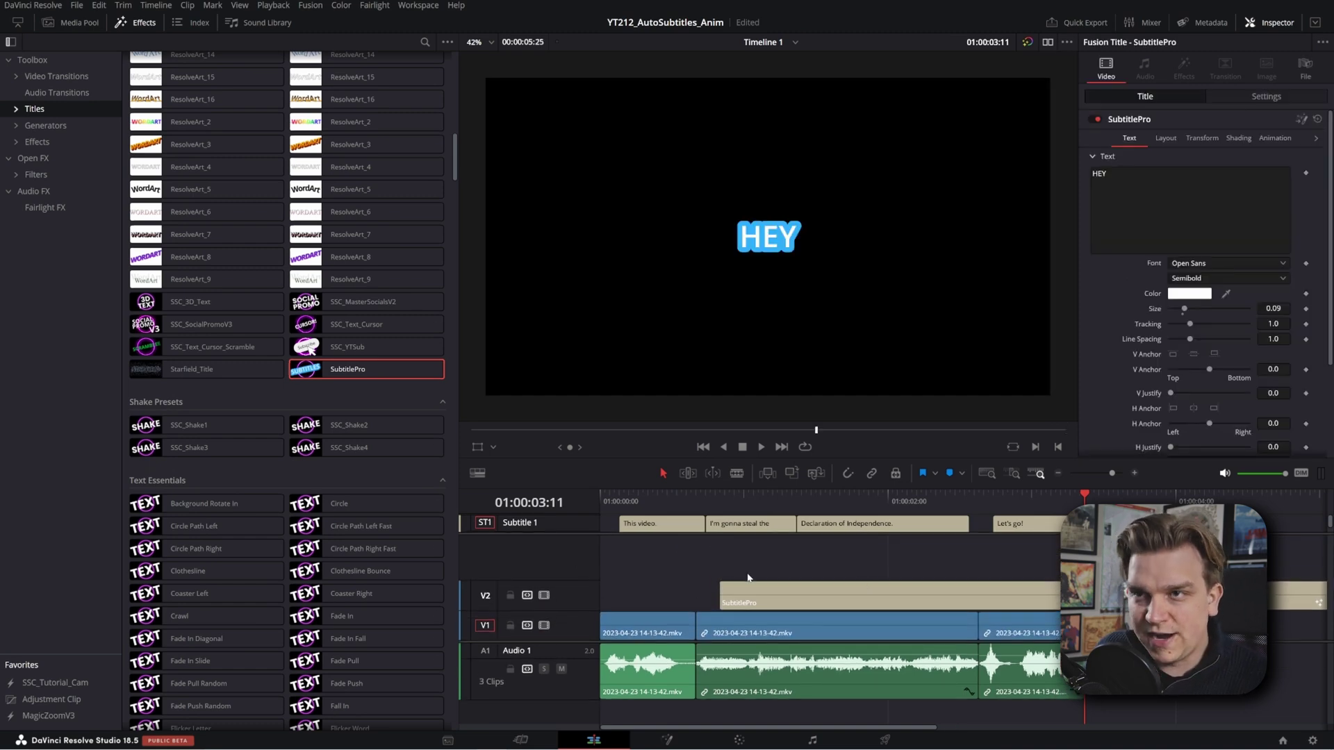
{"action": "left_click", "coordinate": [132, 25]}
{"action": "left_click_drag", "start_coordinate": [338, 591], "coordinate": [563, 555]}
- Play back the SubtitlePro title's animation from near its start
{"action": "left_click", "coordinate": [670, 497]}
{"action": "key", "text": "space"}
{"action": "key", "text": "space"}
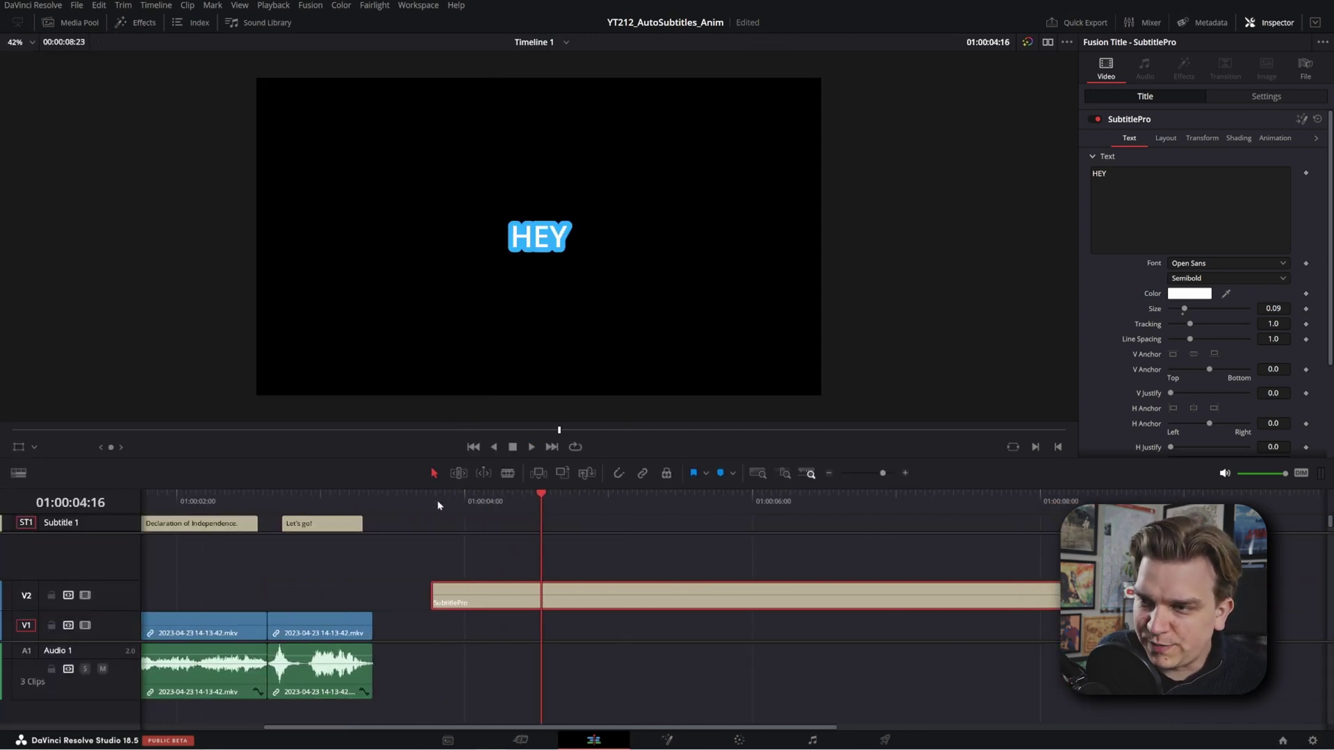
{"action": "left_click", "coordinate": [431, 499]}
- Recolour the title's Red Outline shading element green (red 0.173, green 1.0, blue 0.0) and play the title back
{"action": "left_click", "coordinate": [1239, 138]}
{"action": "left_click", "coordinate": [1115, 138]}
{"action": "left_click", "coordinate": [1152, 137]}
{"action": "left_click", "coordinate": [1224, 138]}
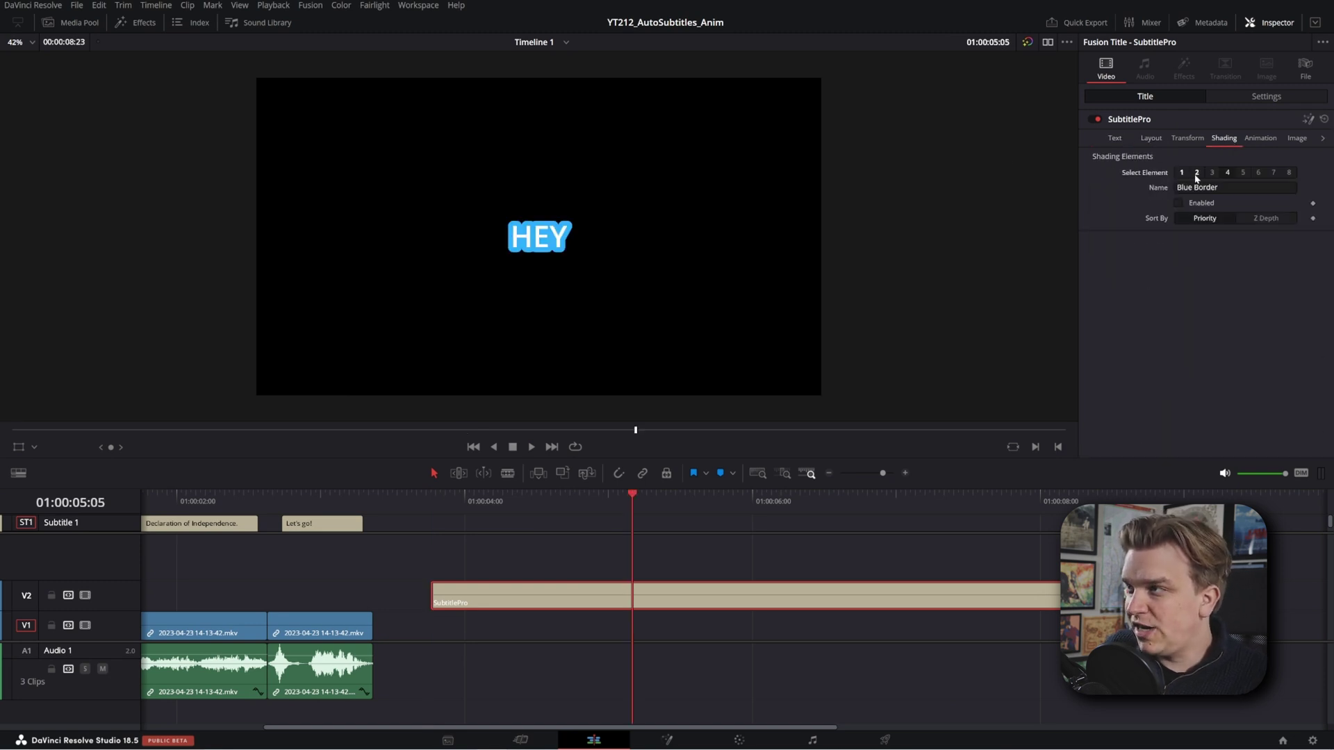
{"action": "left_click", "coordinate": [1197, 174]}
{"action": "scroll", "coordinate": [1216, 431], "scroll_direction": "down", "scroll_amount": 1}
{"action": "left_click_drag", "start_coordinate": [1230, 415], "coordinate": [1182, 433]}
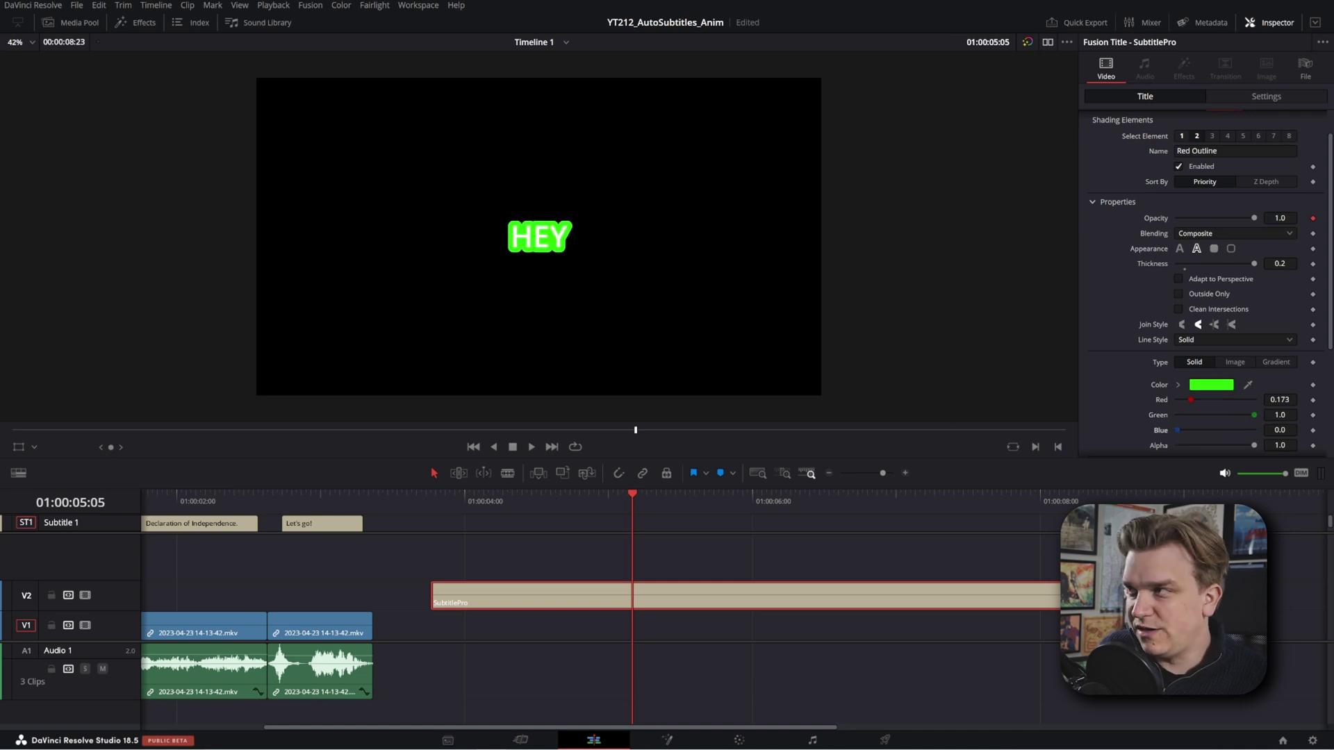
{"action": "scroll", "coordinate": [1246, 317], "scroll_direction": "up", "scroll_amount": 1}
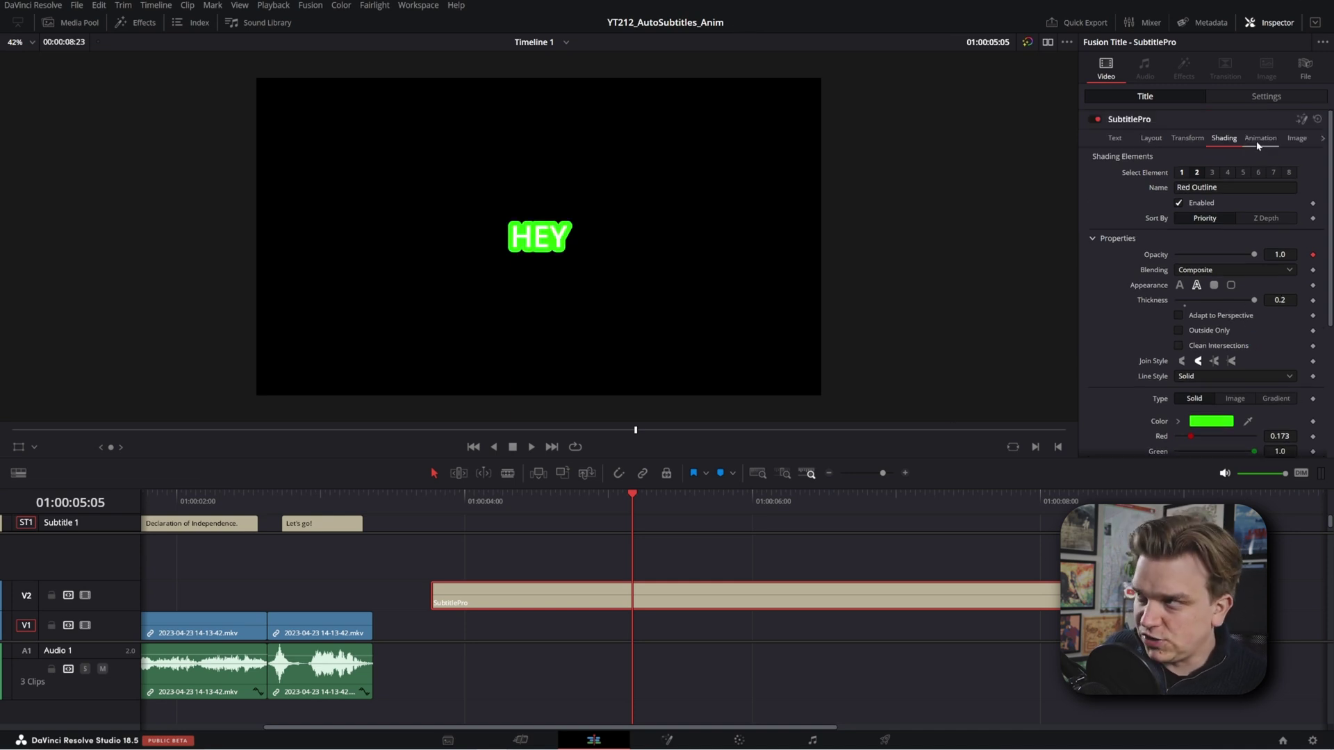
{"action": "left_click", "coordinate": [435, 494]}
{"action": "key", "text": "space"}
{"action": "key", "text": "space"}
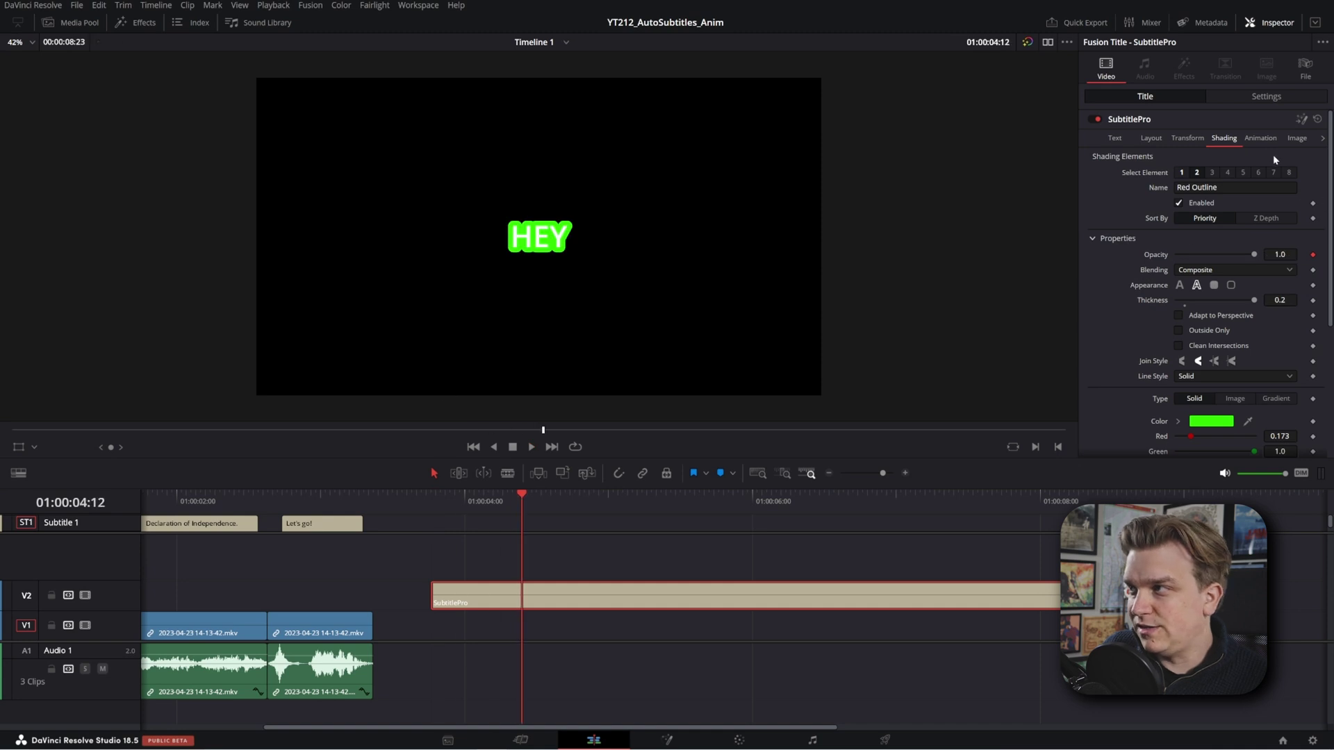
- Enable the ShakeToggle and RotateToggle animation options on the SubtitlePro title, playing it back after each change
{"action": "left_click", "coordinate": [1261, 139]}
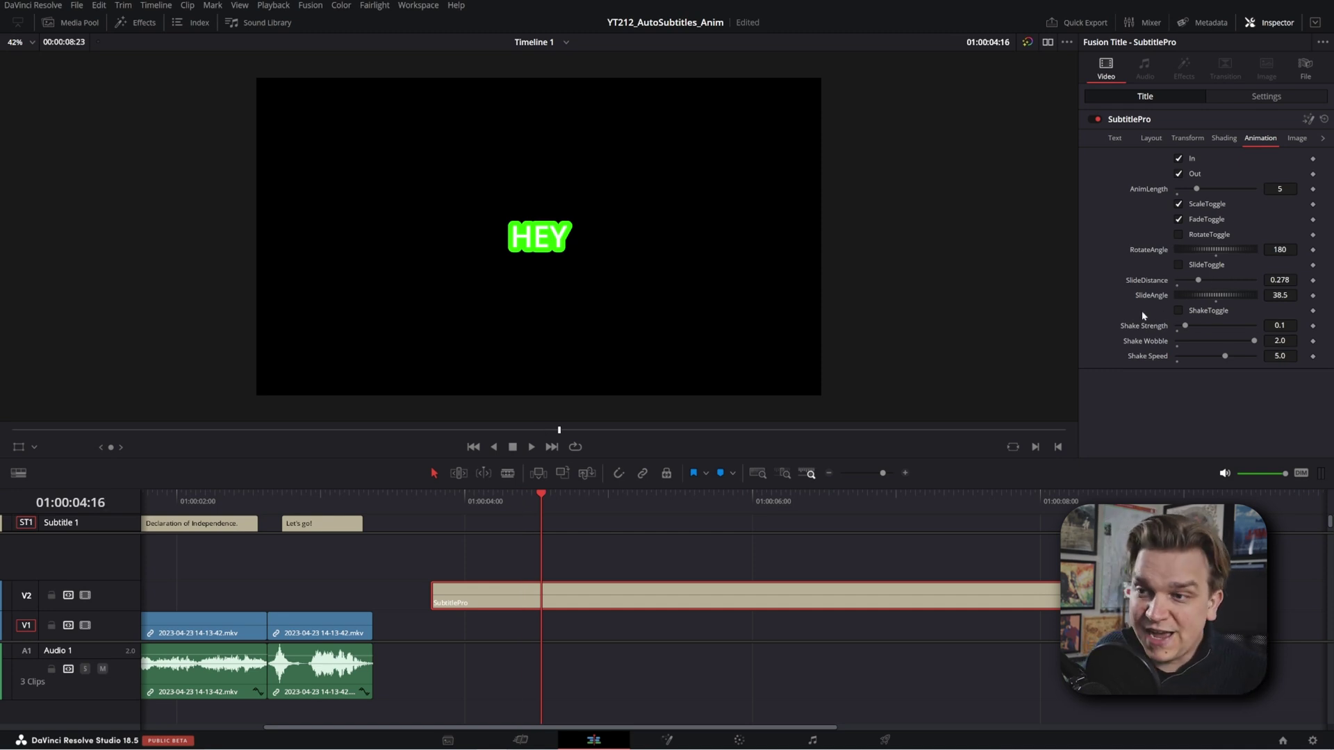
{"action": "left_click", "coordinate": [1200, 312]}
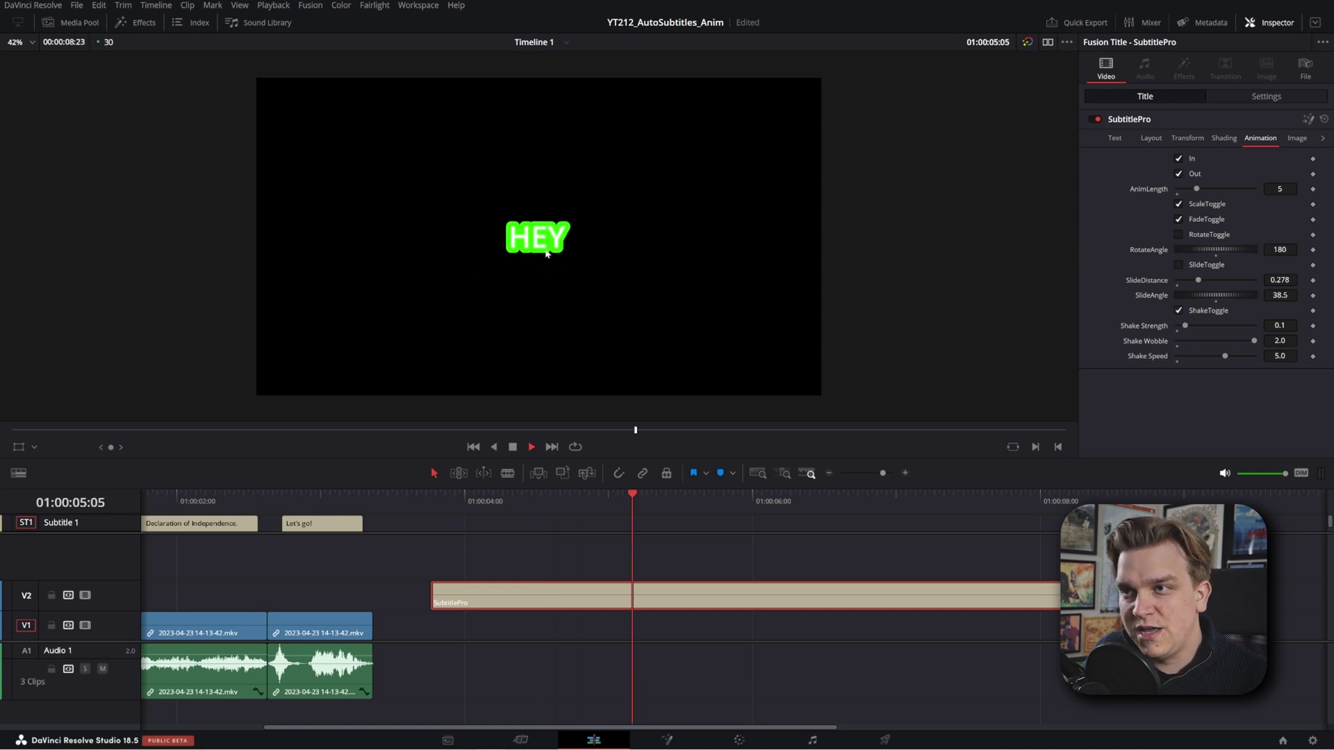
{"action": "key", "text": "space"}
{"action": "left_click", "coordinate": [1179, 234]}
{"action": "left_click", "coordinate": [423, 502]}
{"action": "key", "text": "space"}
- Split the SubtitlePro title into several short pieces during playback and play them back
{"action": "left_click", "coordinate": [435, 503]}
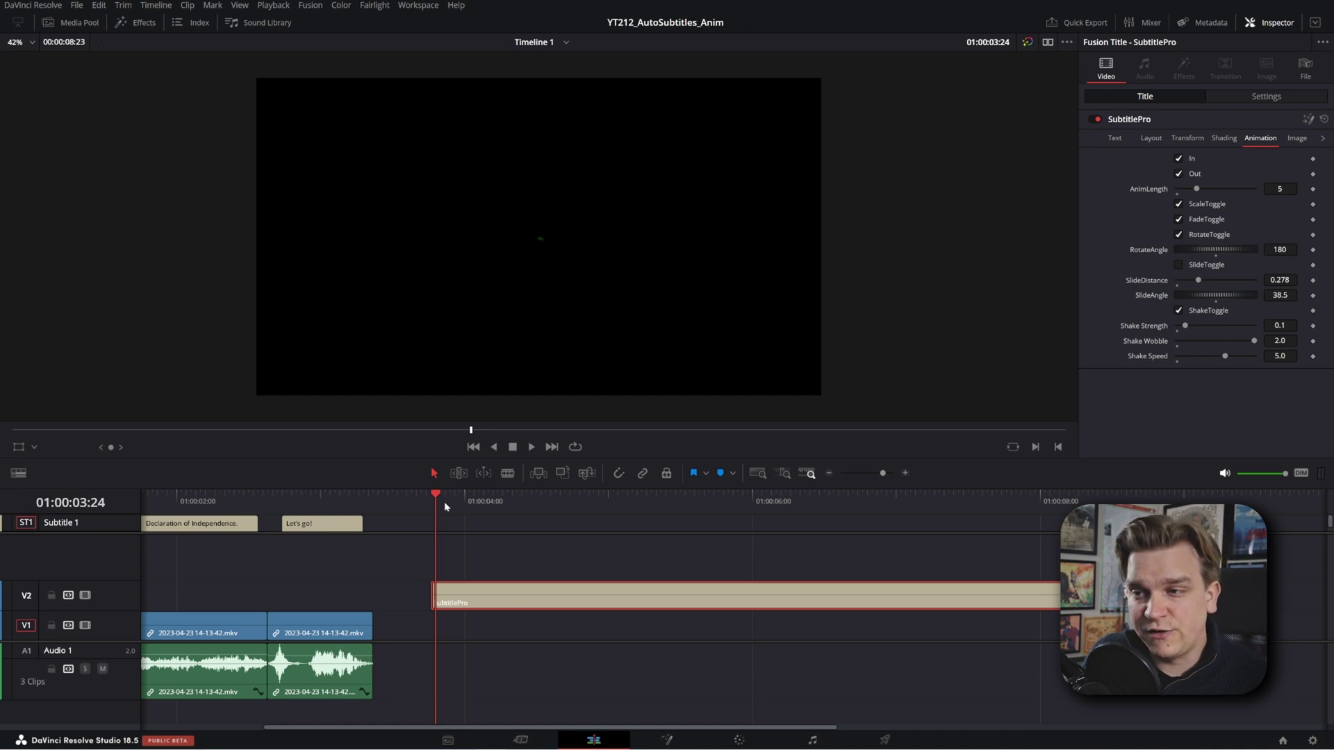
{"action": "left_click", "coordinate": [479, 556]}
{"action": "key", "text": "space"}
{"action": "key", "text": "ctrl+b"}
{"action": "key", "text": "ctrl+b"}
{"action": "key", "text": "ctrl+b"}
{"action": "key", "text": "ctrl+b"}
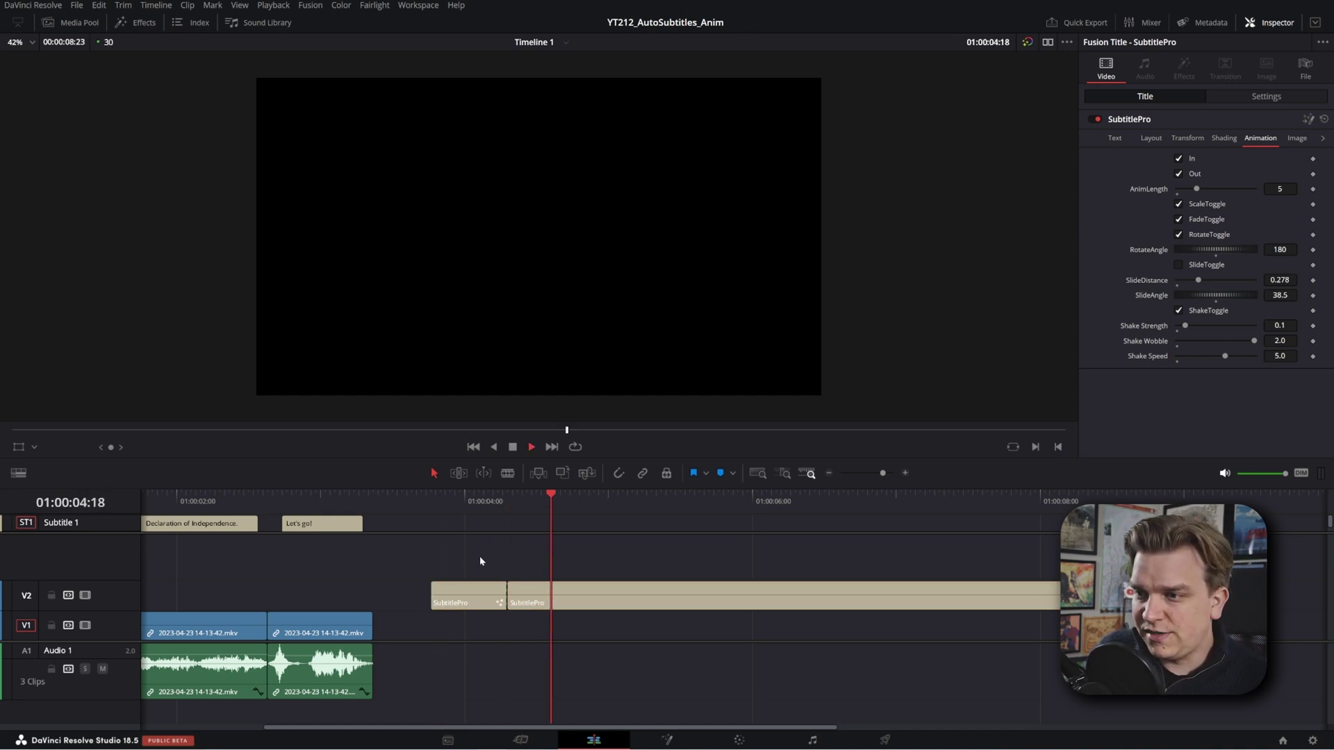
{"action": "left_click", "coordinate": [432, 502]}
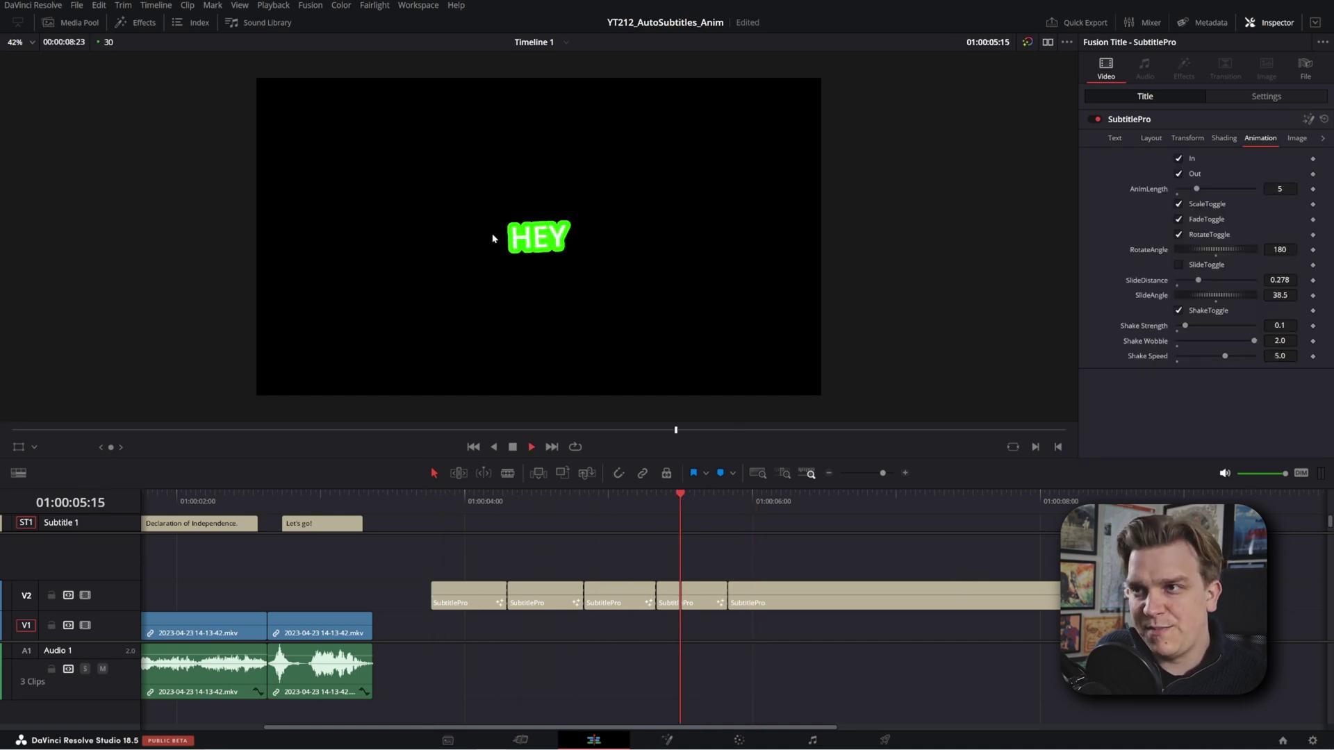
{"action": "key", "text": "space"}
- Undo the splits in the SubtitlePro title
{"action": "key", "text": "ctrl+z"}
{"action": "key", "text": "ctrl+z"}
{"action": "key", "text": "ctrl+z"}
{"action": "key", "text": "ctrl+z"}
- Disable the Out animation on the SubtitlePro title and split it into several short pieces during playback
{"action": "left_click", "coordinate": [567, 586]}
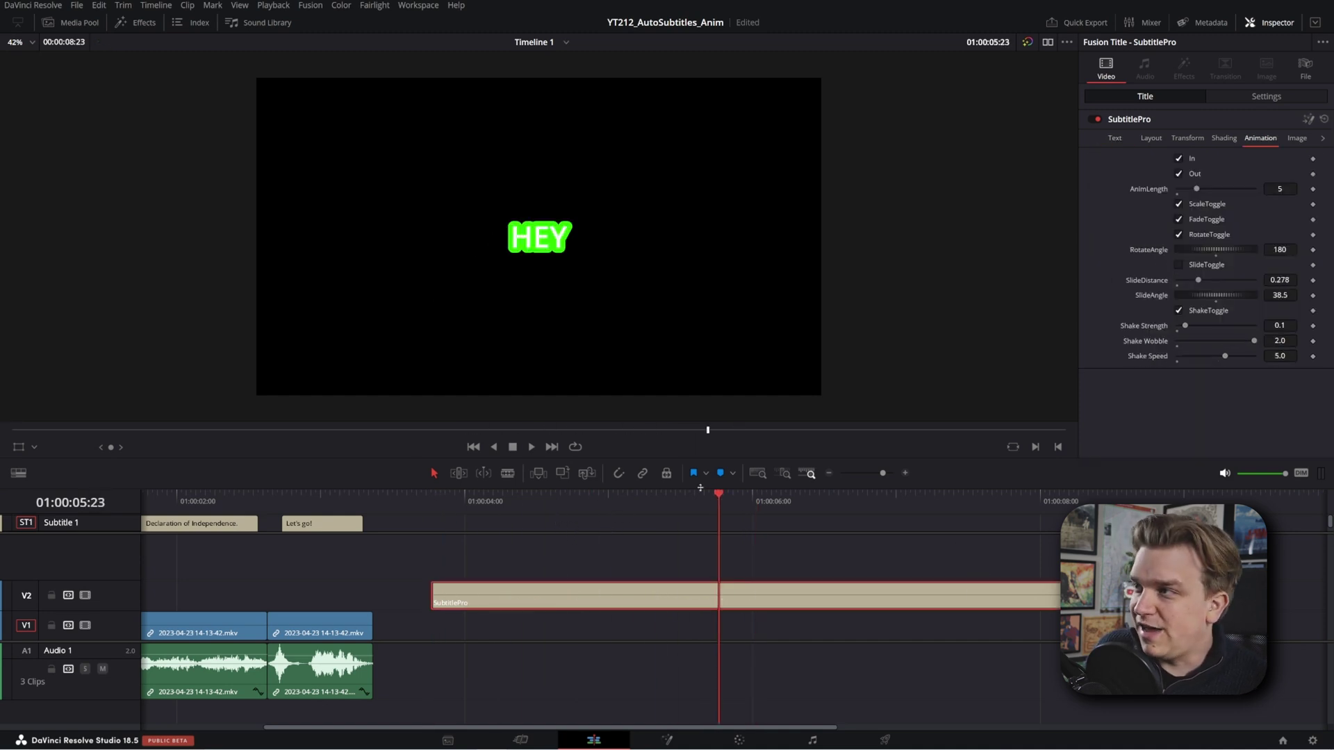
{"action": "left_click", "coordinate": [1179, 175]}
{"action": "left_click", "coordinate": [446, 499]}
{"action": "left_click", "coordinate": [439, 502]}
{"action": "key", "text": "space"}
{"action": "key", "text": "ctrl+b"}
{"action": "key", "text": "ctrl+b"}
{"action": "key", "text": "ctrl+b"}
{"action": "key", "text": "ctrl+b"}
{"action": "key", "text": "ctrl+b"}
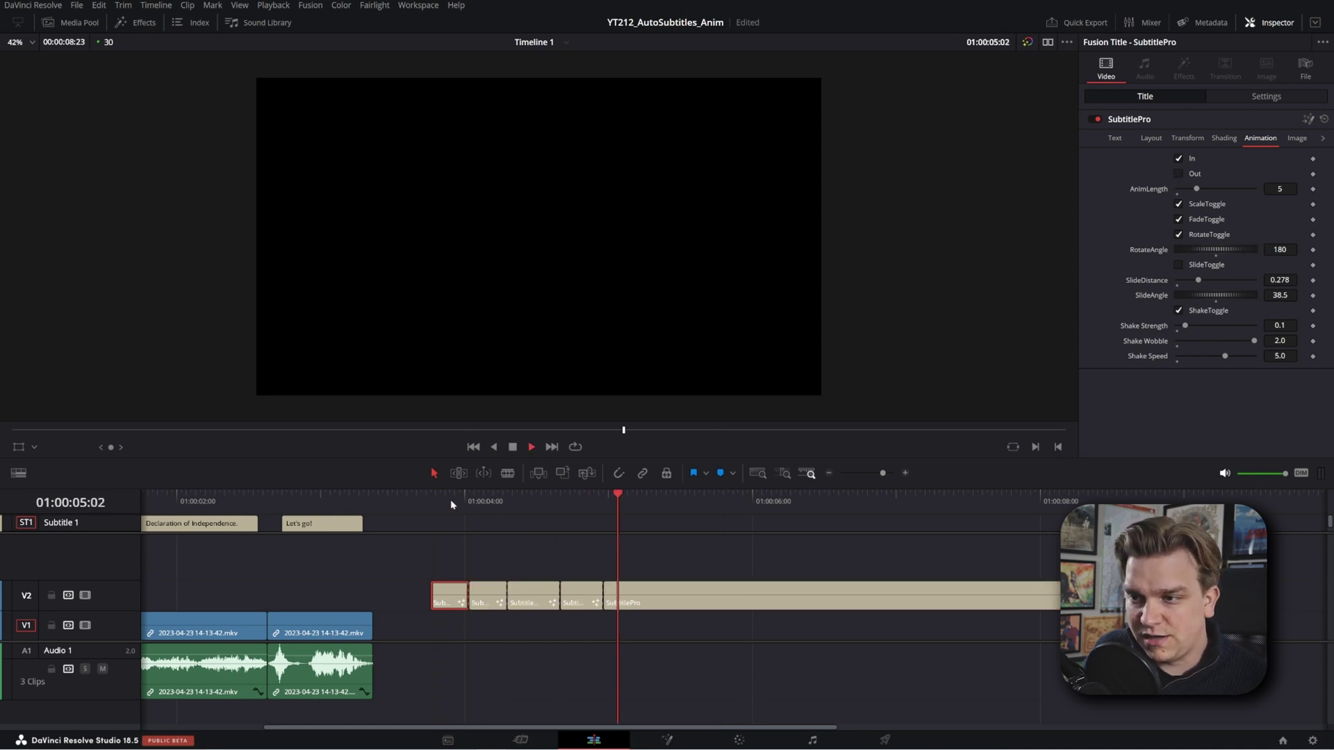
- Play back the split SubtitlePro pieces from the beginning of the first one
{"action": "left_click", "coordinate": [431, 499]}
{"action": "key", "text": "space"}
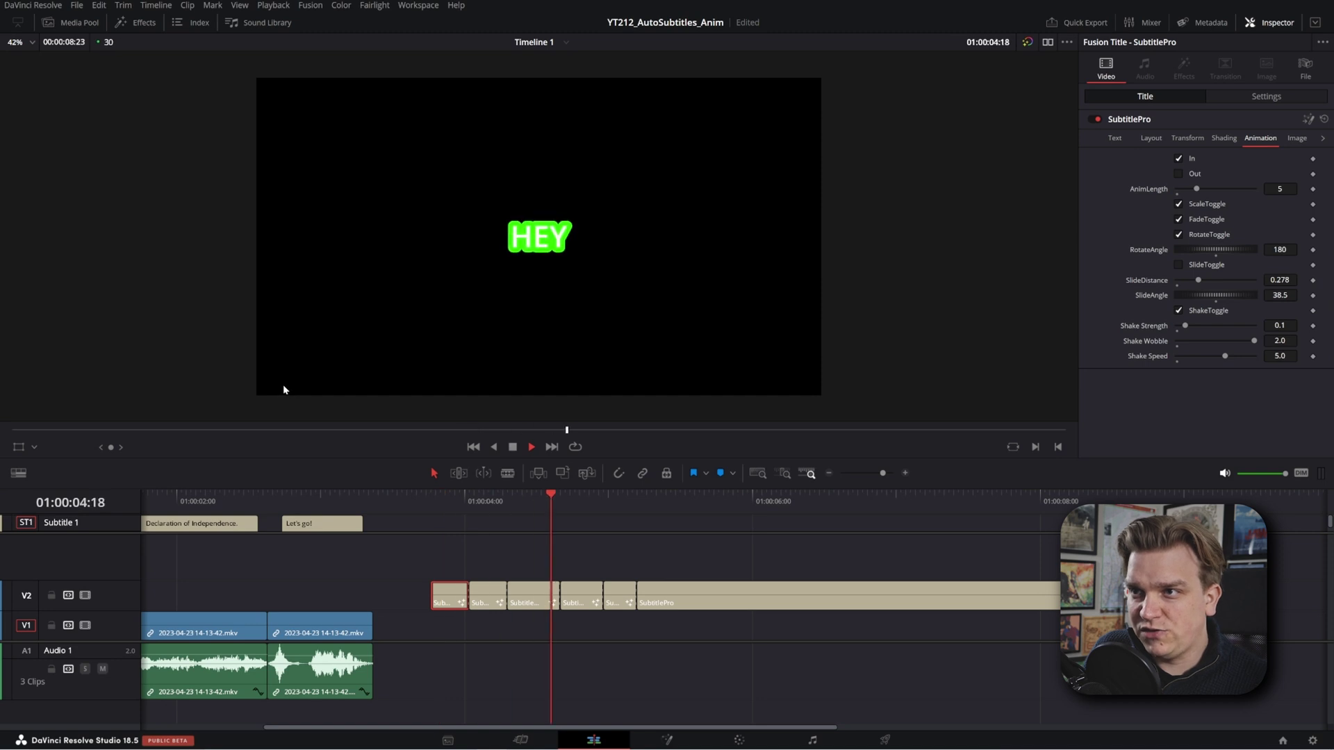
{"action": "left_click", "coordinate": [457, 560]}
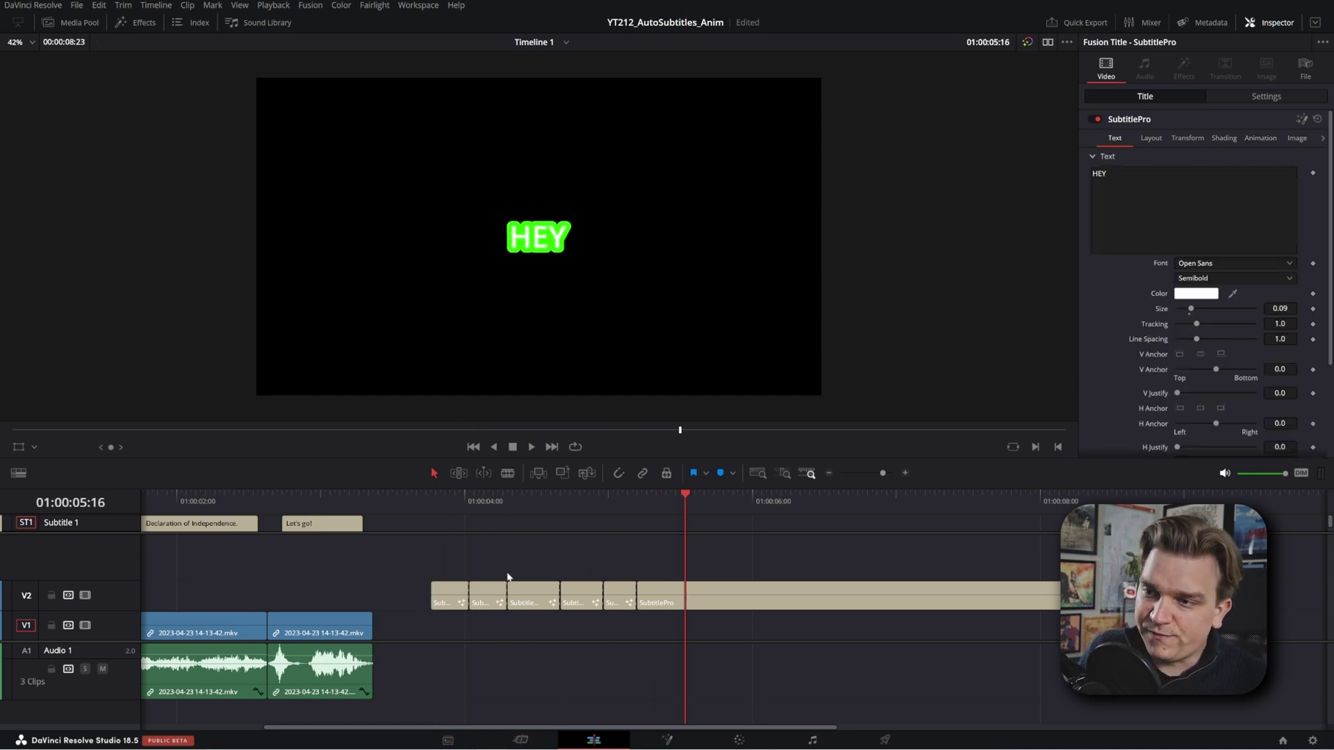
- Change the text of the second SubtitlePro piece to "HELLOOO" and play the pieces back from before the first one
{"action": "left_click", "coordinate": [485, 499]}
{"action": "left_click", "coordinate": [489, 602]}
{"action": "left_click", "coordinate": [1282, 212]}
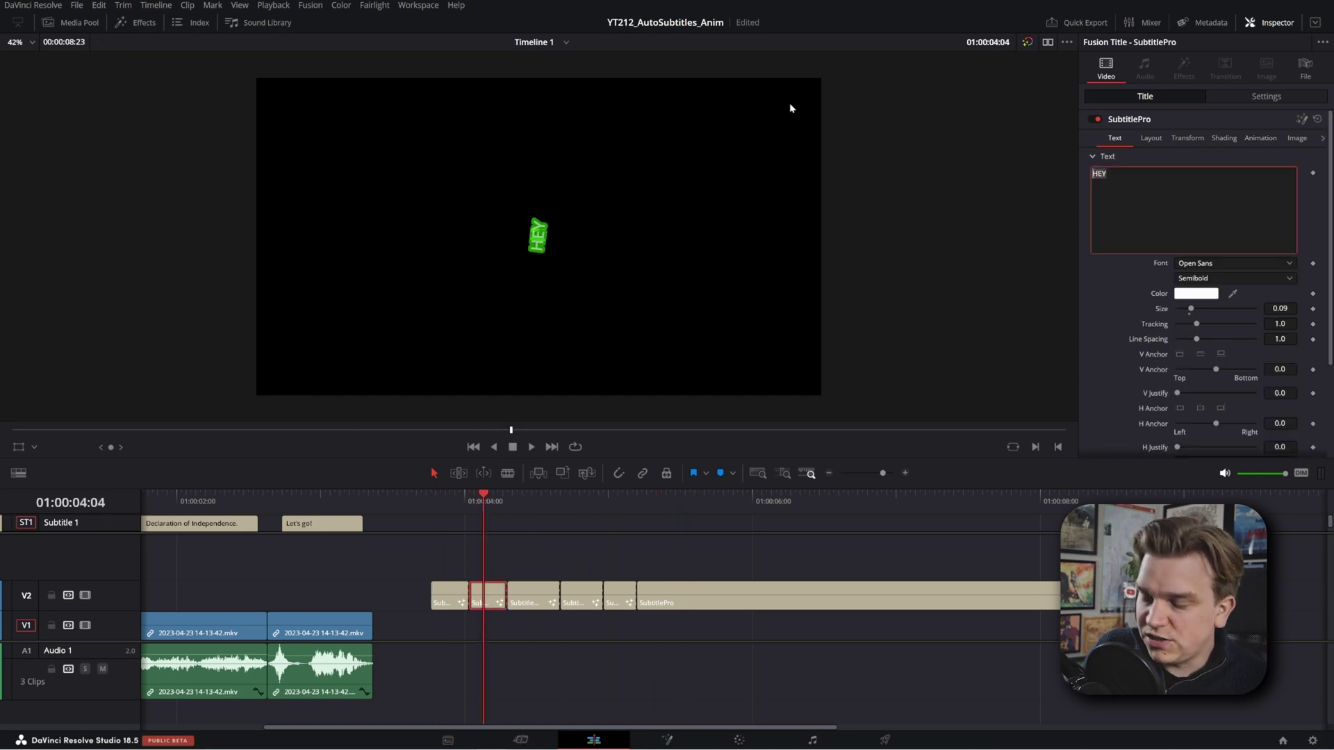
{"action": "type", "text": "HELLOOO"}
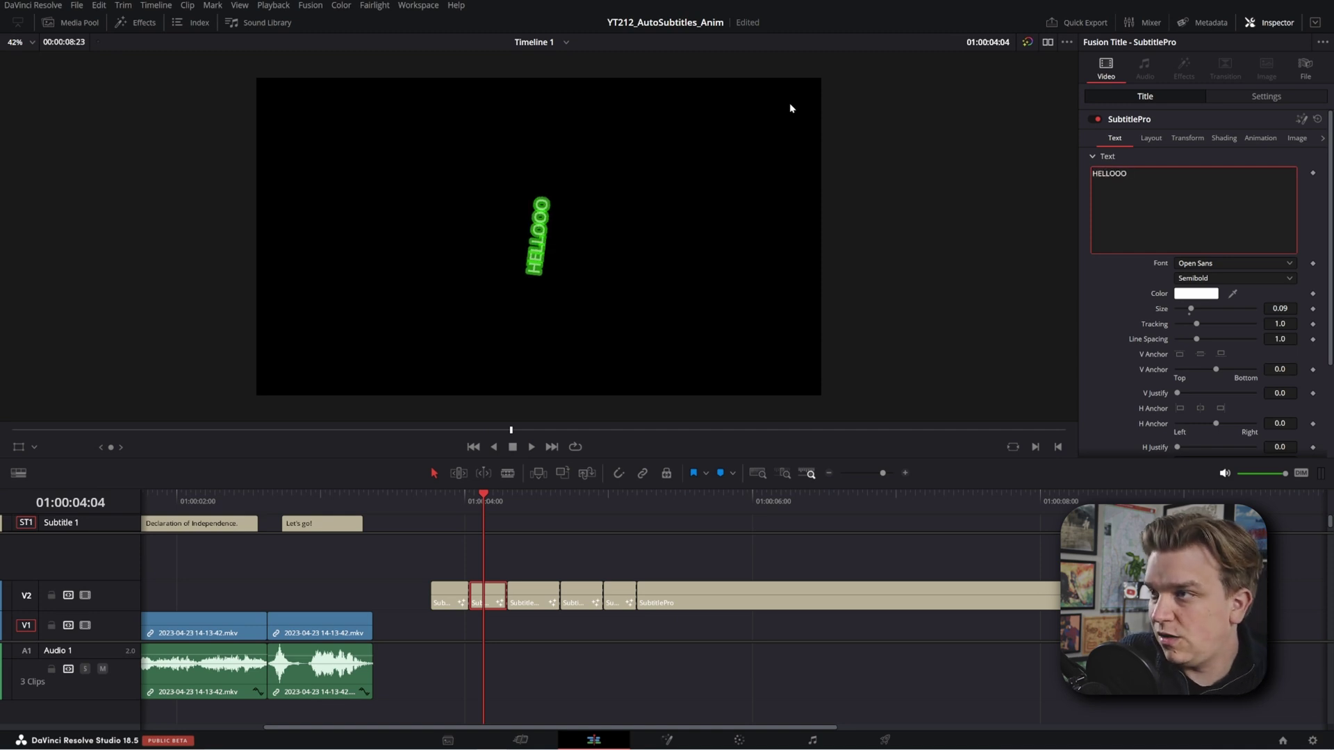
{"action": "left_click", "coordinate": [423, 504]}
{"action": "key", "text": "space"}
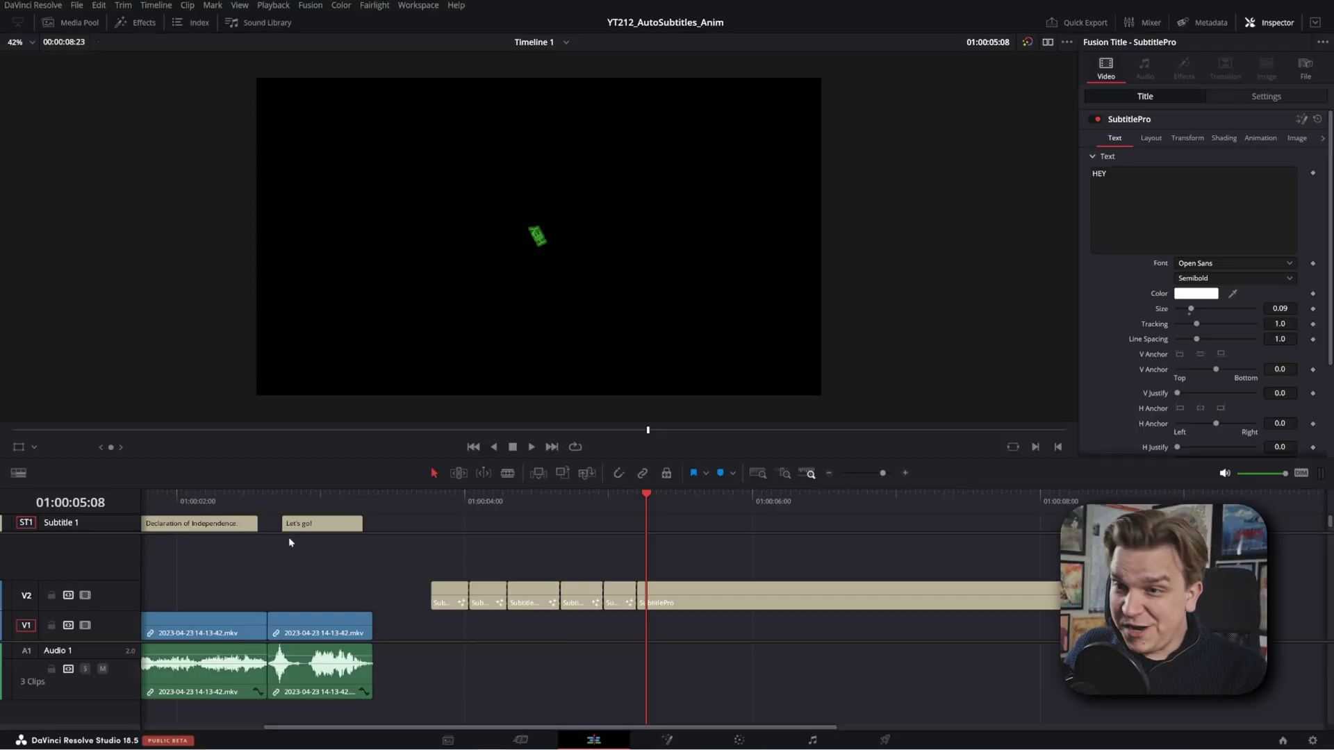
- Replace the split SubtitlePro pieces with one SubtitlePro title on track V3, spanning from the first caption to the last
{"action": "scroll", "coordinate": [366, 592], "scroll_direction": "left", "scroll_amount": 3}
{"action": "left_click", "coordinate": [188, 499]}
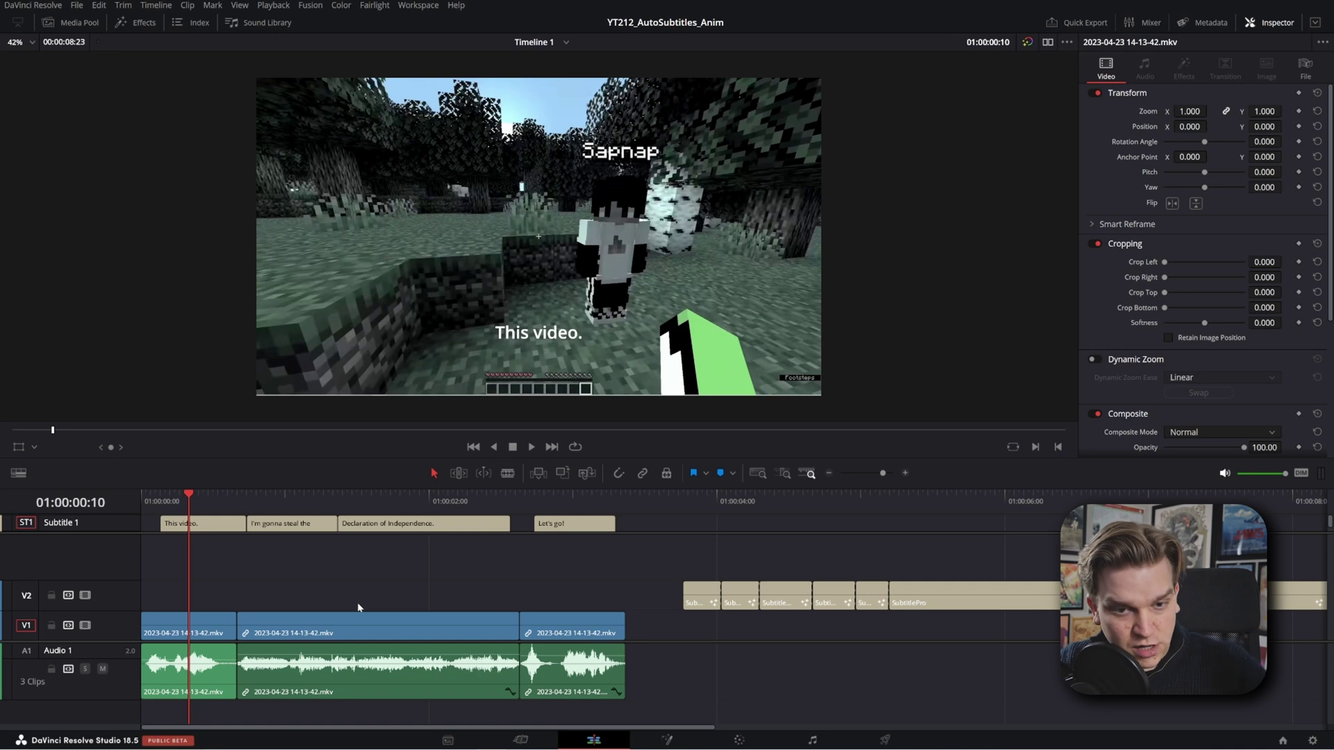
{"action": "left_click", "coordinate": [774, 499]}
{"action": "left_click_drag", "start_coordinate": [964, 561], "coordinate": [615, 562]}
{"action": "key", "text": "Delete"}
{"action": "left_click", "coordinate": [698, 570]}
{"action": "left_click", "coordinate": [247, 499]}
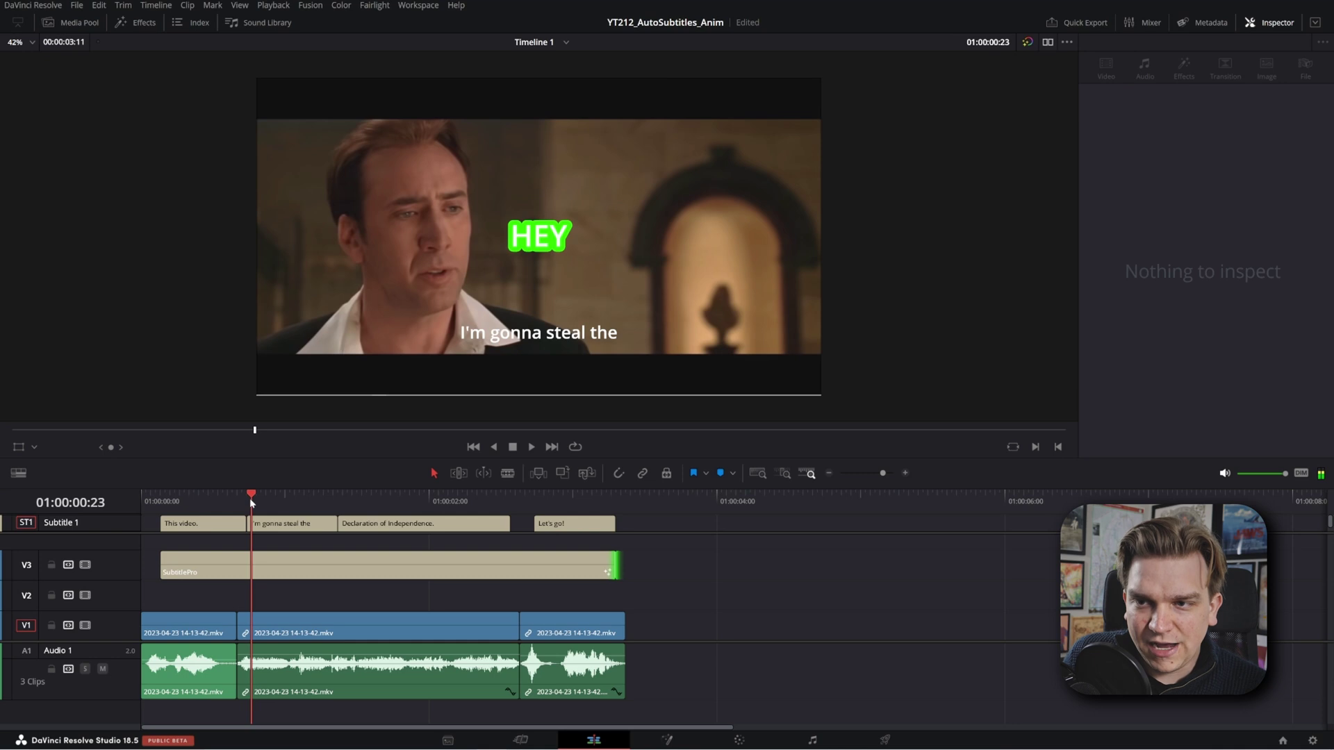
- Mute the timeline audio and split the SubtitlePro title where the second, third and fourth captions start
{"action": "left_click", "coordinate": [1223, 474]}
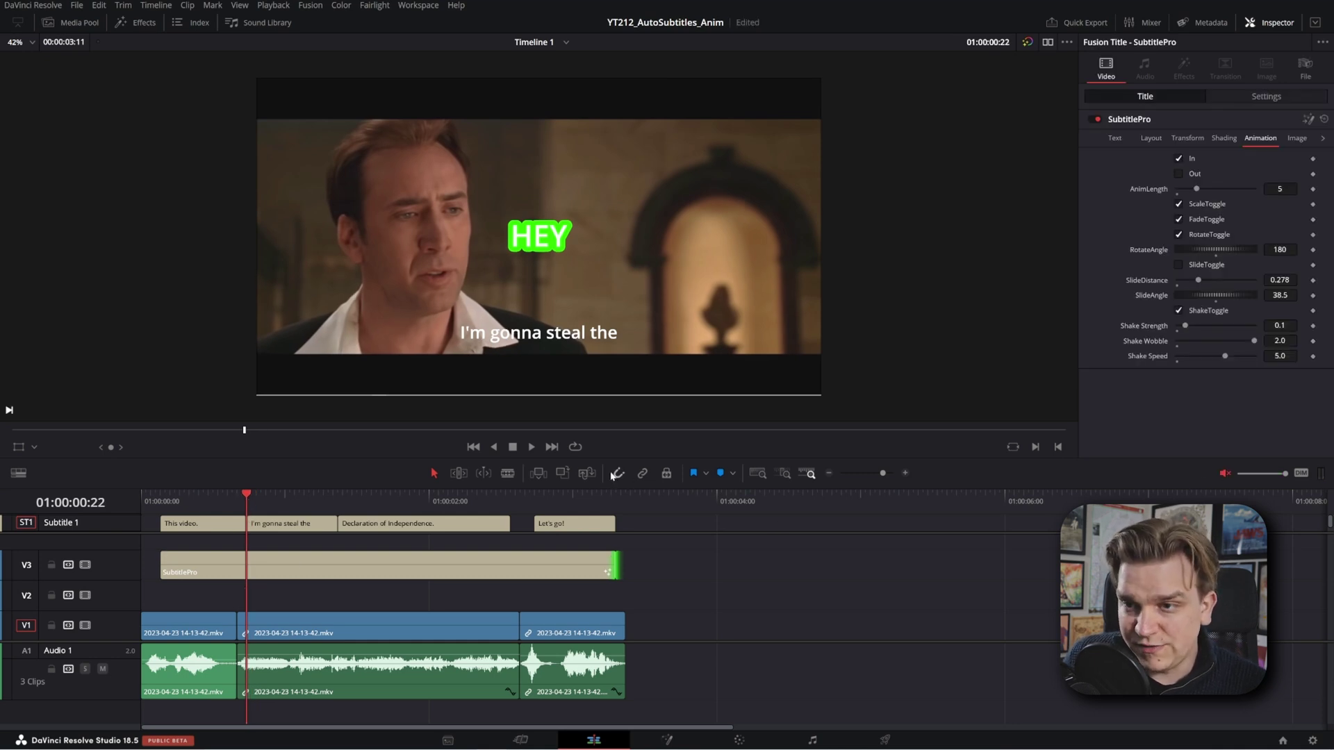
{"action": "left_click_drag", "start_coordinate": [269, 502], "coordinate": [534, 523]}
{"action": "left_click", "coordinate": [260, 564]}
{"action": "key", "text": "ctrl+b"}
{"action": "key", "text": "ctrl+b"}
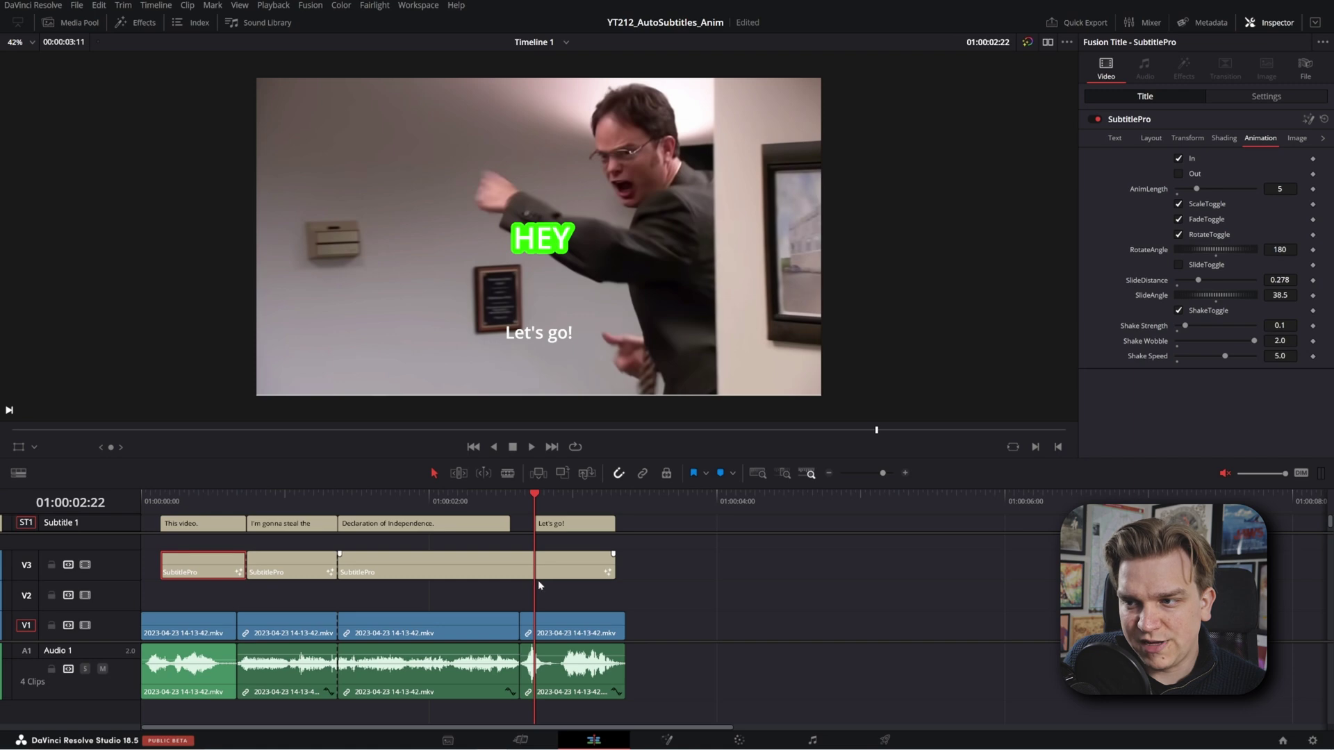
{"action": "key", "text": "ctrl+b"}
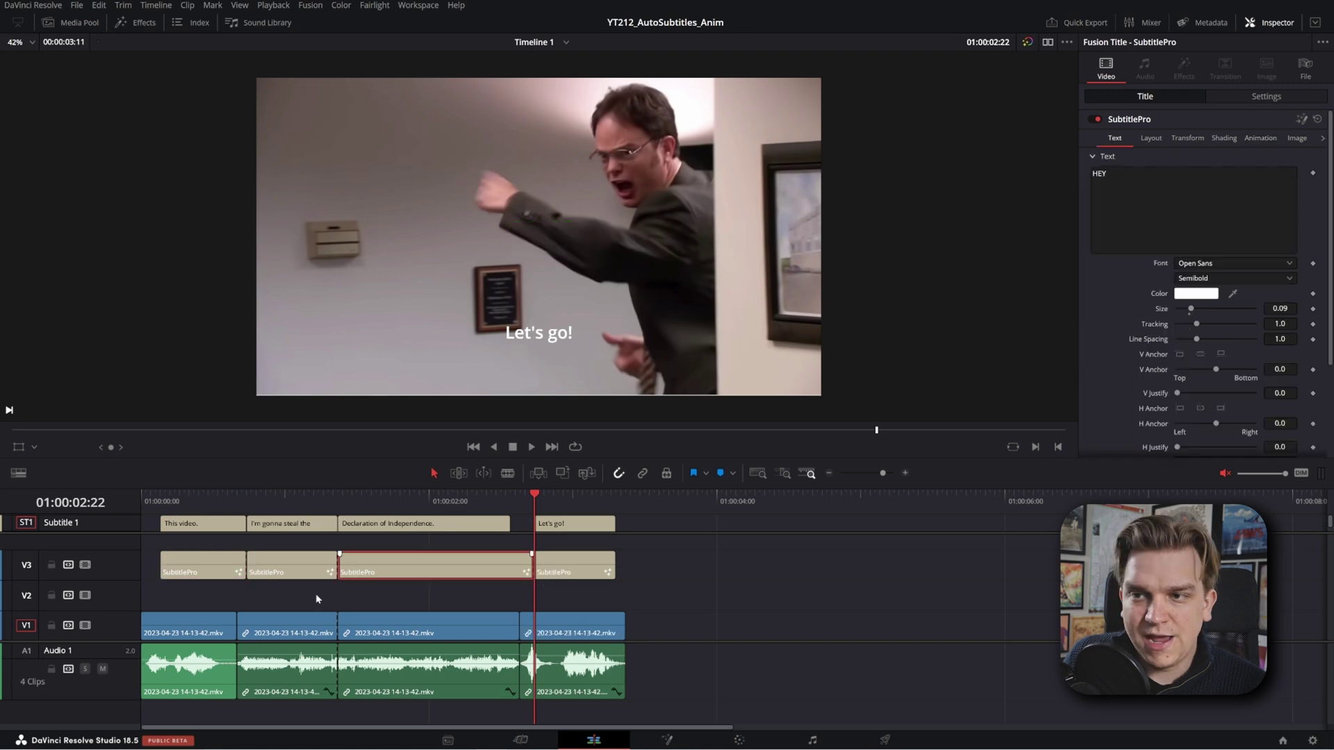
- Move the third SubtitlePro piece to track V2, with it and the second piece both ending at the "Declaration of Independence." caption's end
{"action": "scroll", "coordinate": [320, 596], "scroll_direction": "up", "scroll_amount": 3}
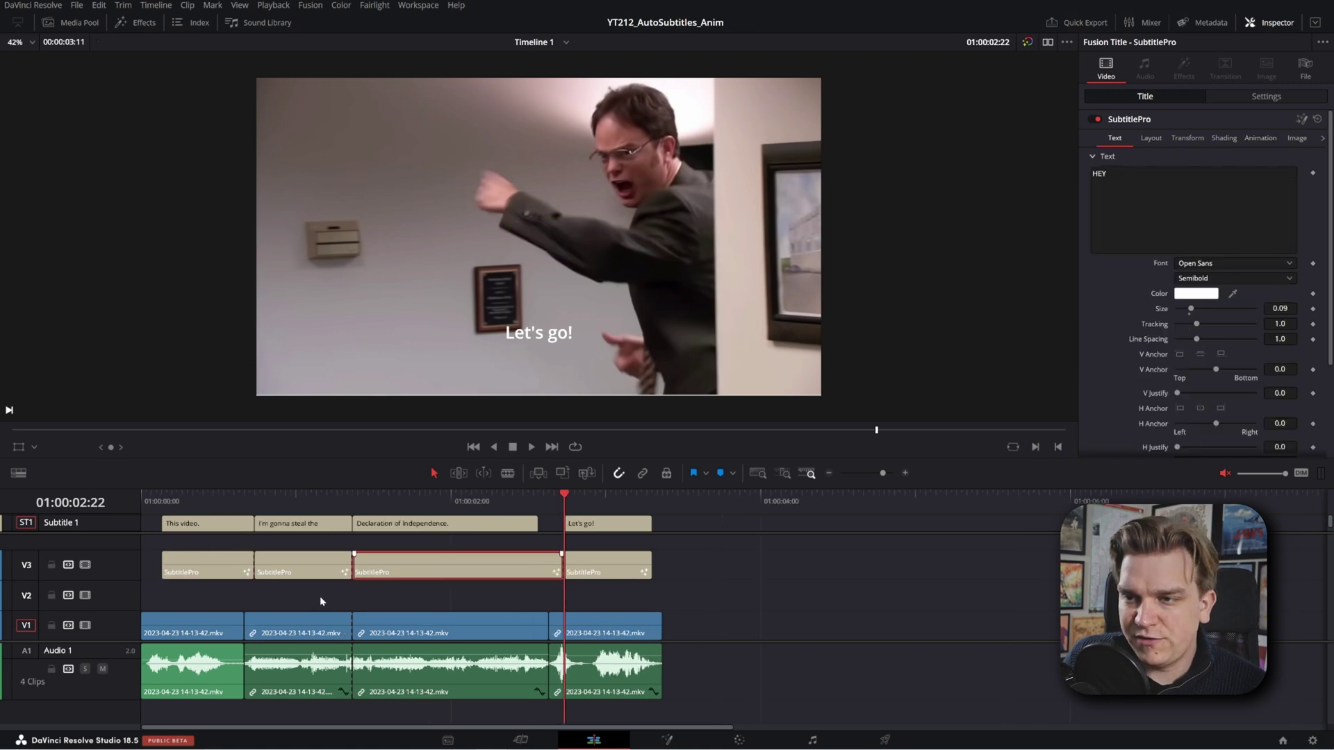
{"action": "left_click_drag", "start_coordinate": [164, 499], "coordinate": [195, 501]}
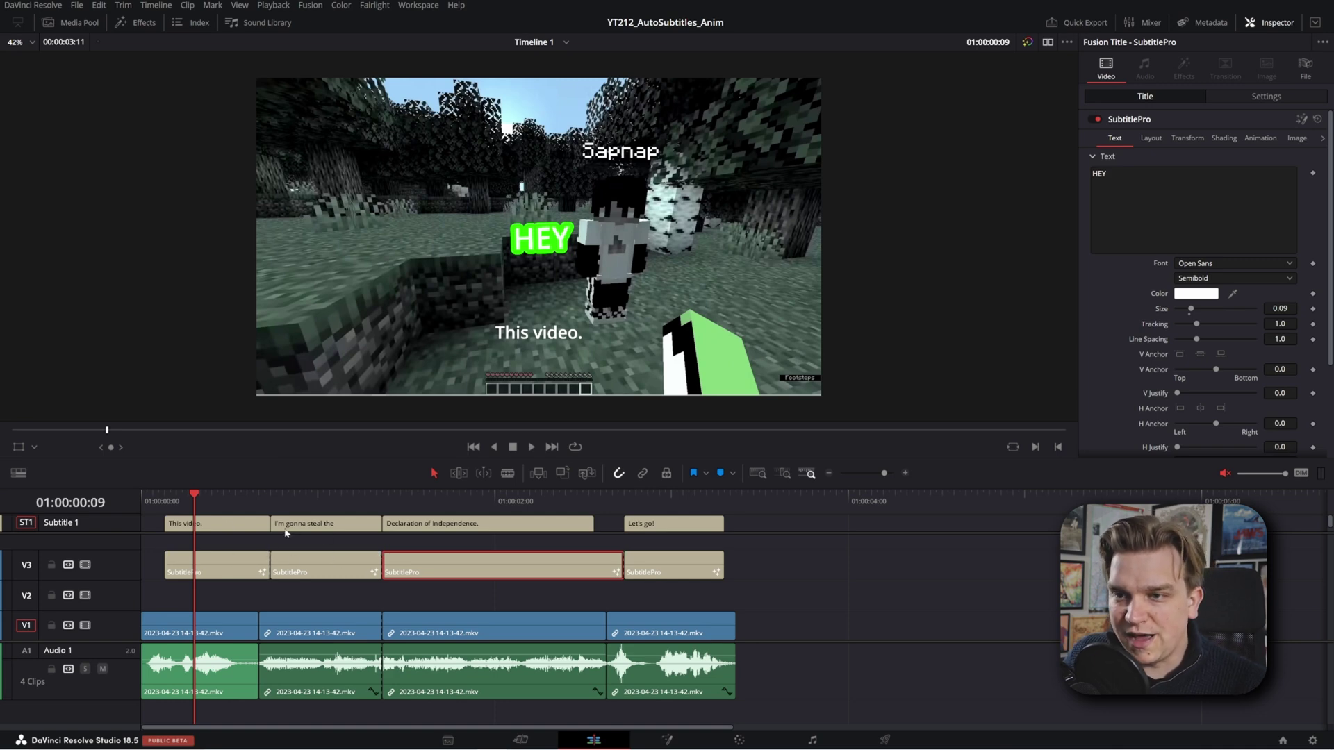
{"action": "left_click_drag", "start_coordinate": [431, 564], "coordinate": [592, 599]}
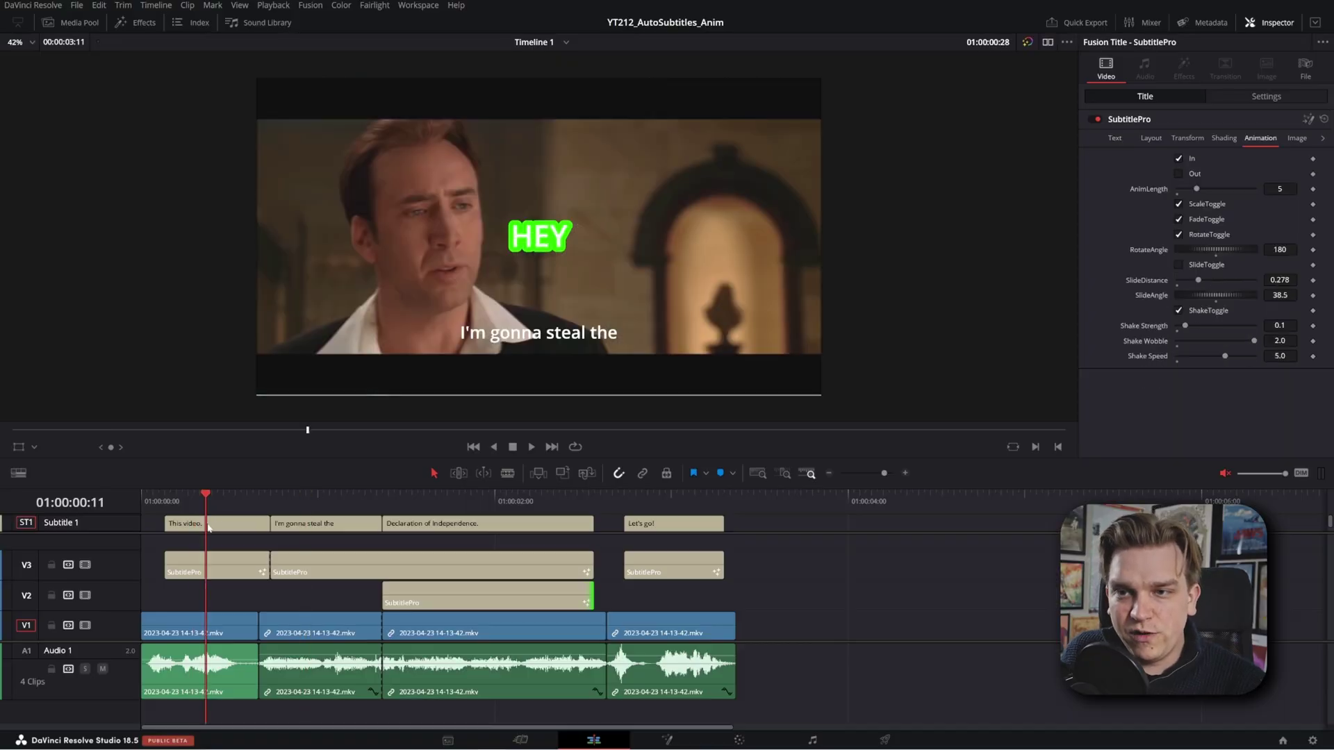
- Copy the captions "This video." and "I'm gonna steal the" into the text of the first and second SubtitlePro pieces
{"action": "left_click", "coordinate": [196, 530]}
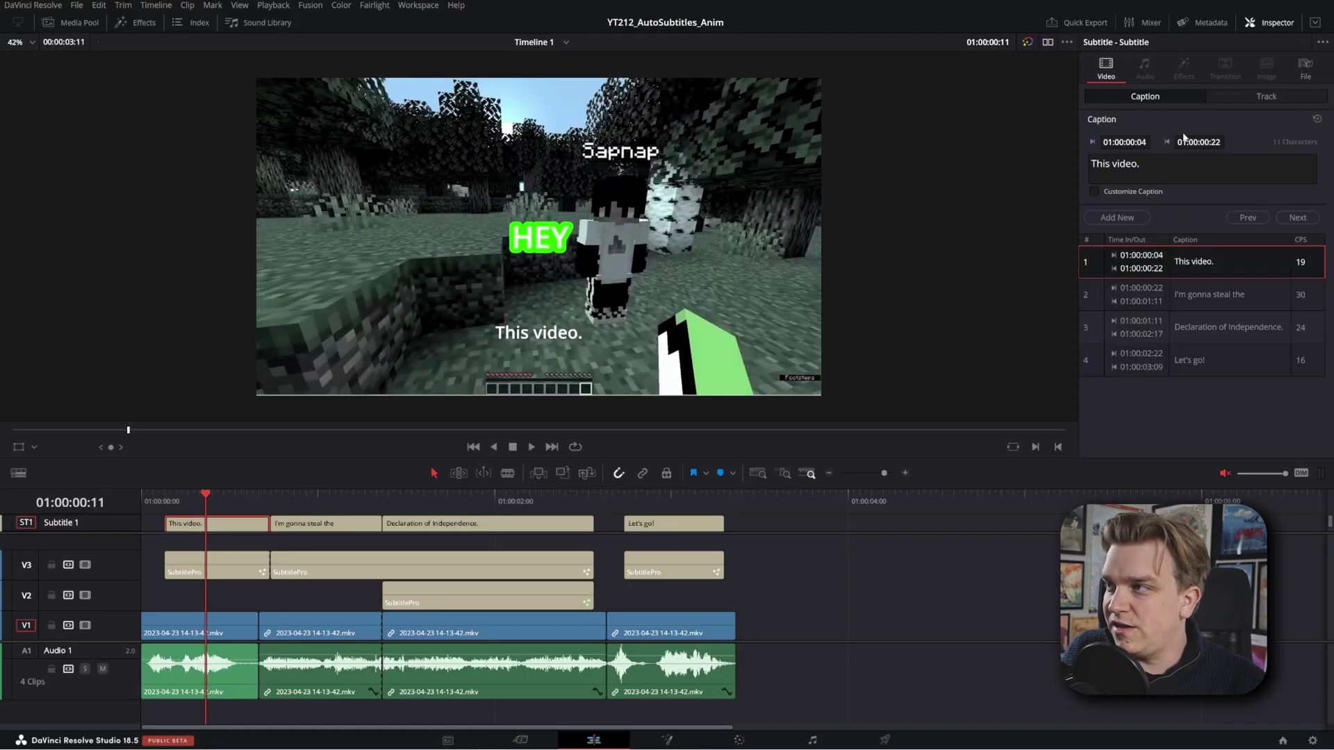
{"action": "left_click", "coordinate": [199, 571]}
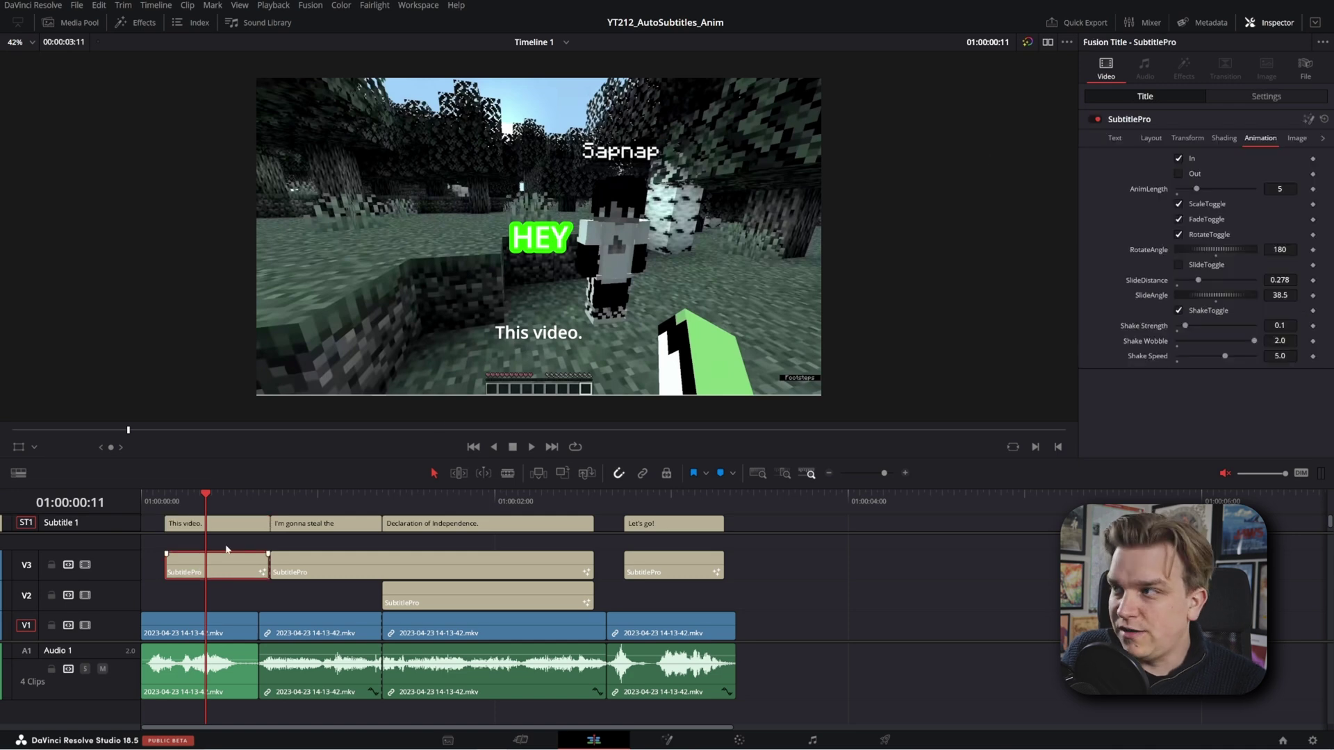
{"action": "left_click", "coordinate": [1114, 137]}
{"action": "left_click_drag", "start_coordinate": [330, 501], "coordinate": [453, 503]}
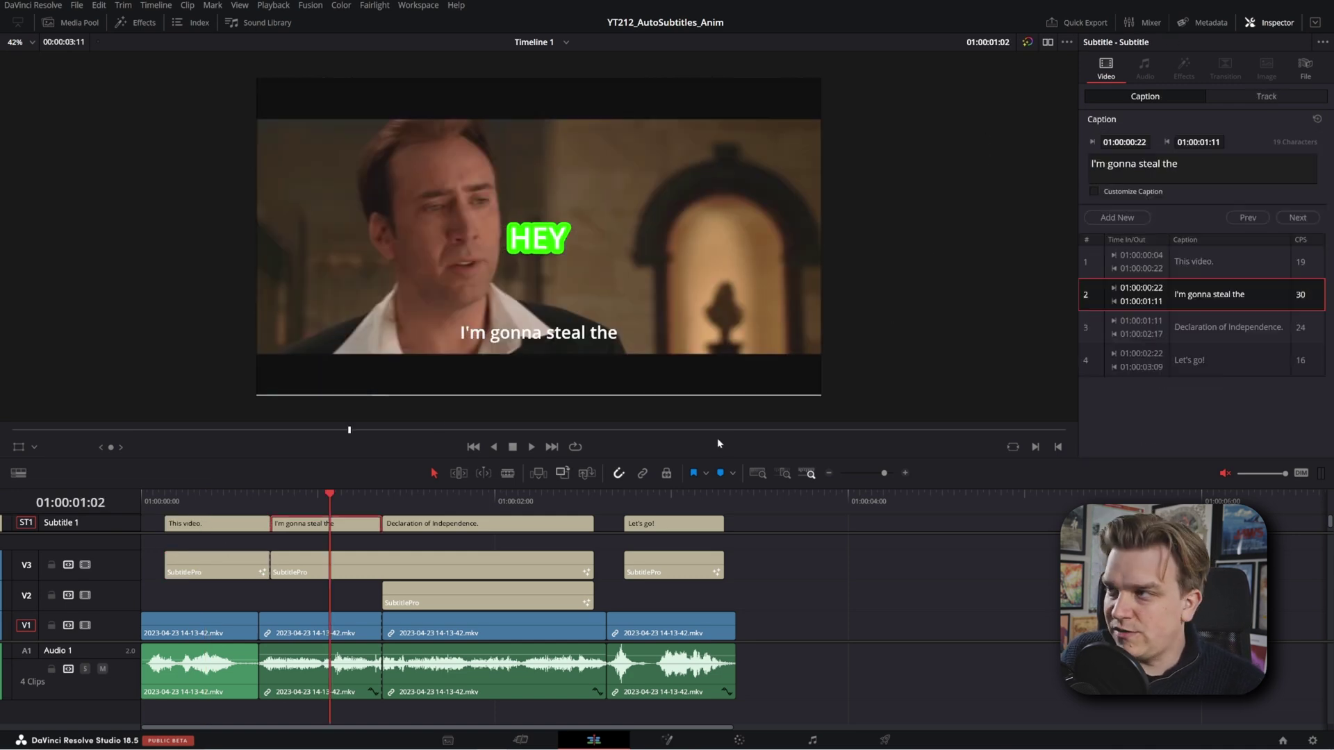
{"action": "left_click_drag", "start_coordinate": [1179, 164], "coordinate": [875, 147]}
{"action": "key", "text": "ctrl+c"}
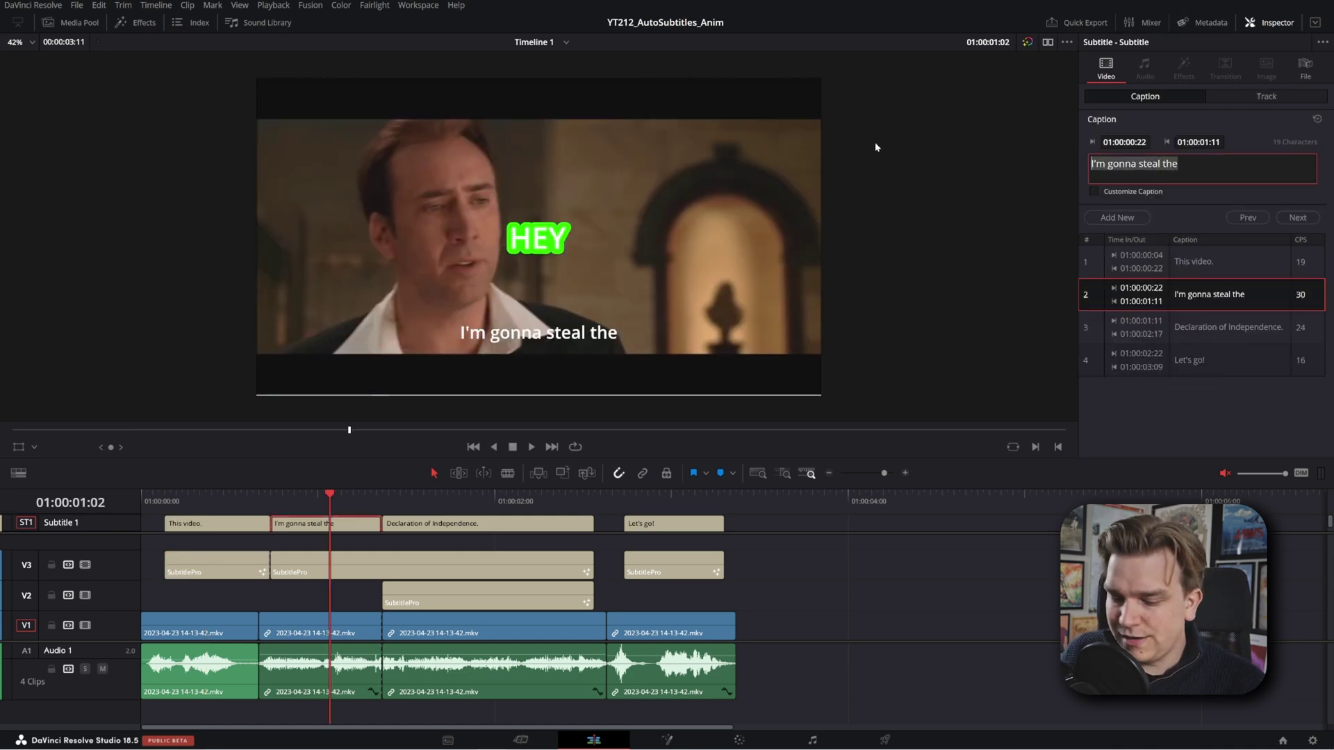
{"action": "left_click", "coordinate": [355, 578]}
{"action": "key", "text": "ctrl+v"}
- Copy the captions "Declaration of Independence." and "Let's go!" into the text of the third and fourth SubtitlePro pieces
{"action": "left_click", "coordinate": [431, 526]}
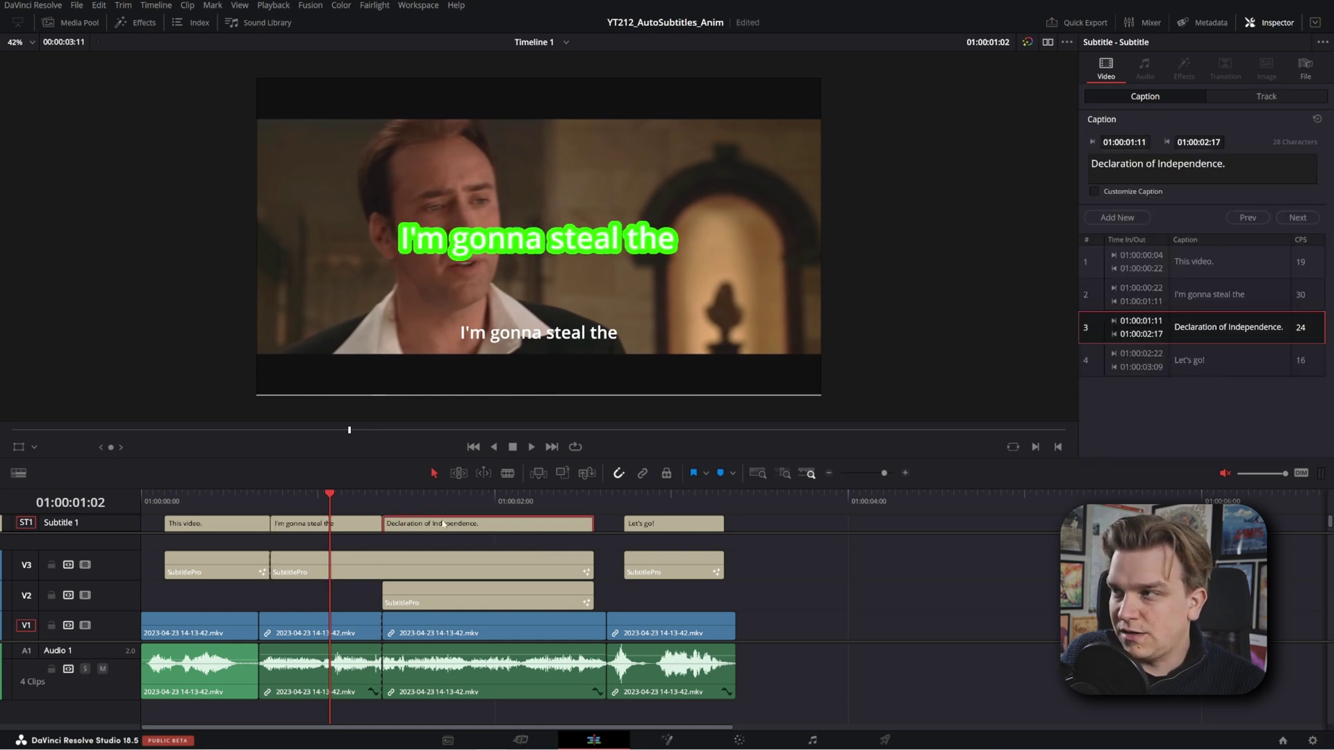
{"action": "left_click_drag", "start_coordinate": [1227, 164], "coordinate": [1089, 164]}
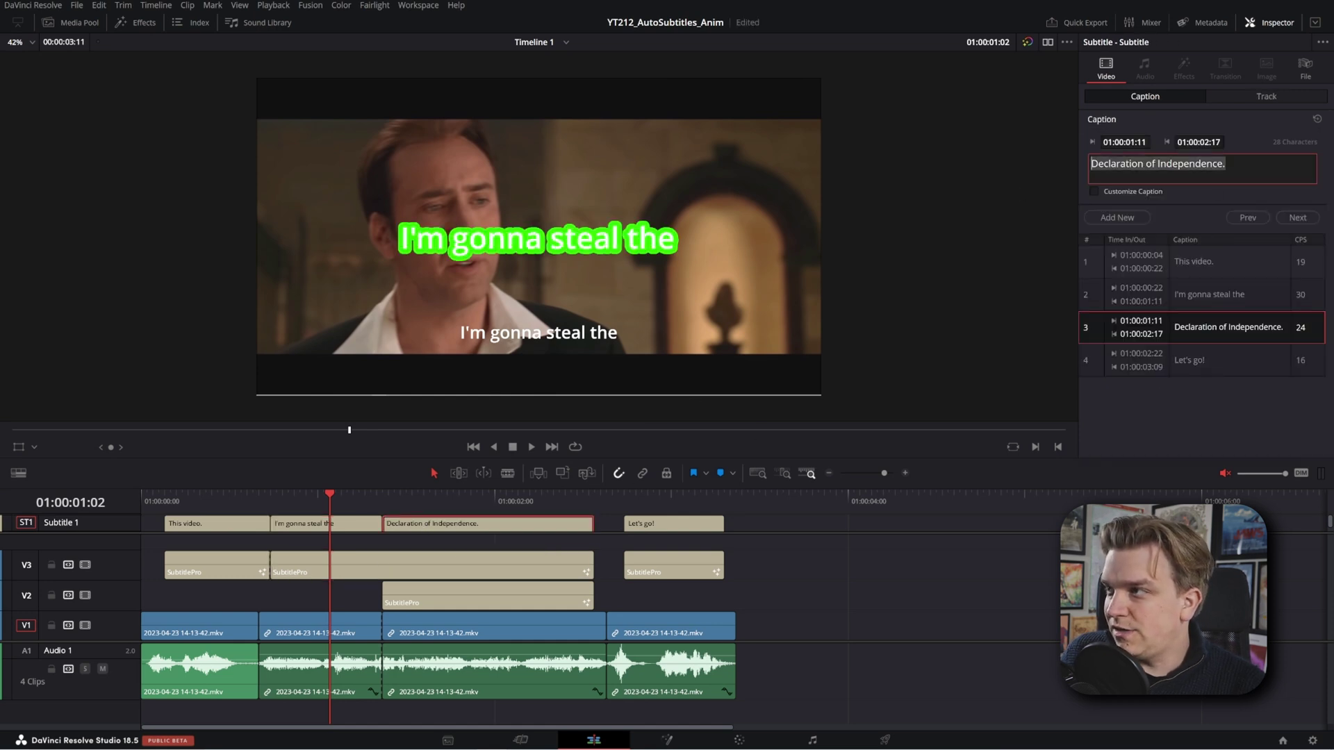
{"action": "left_click", "coordinate": [492, 585]}
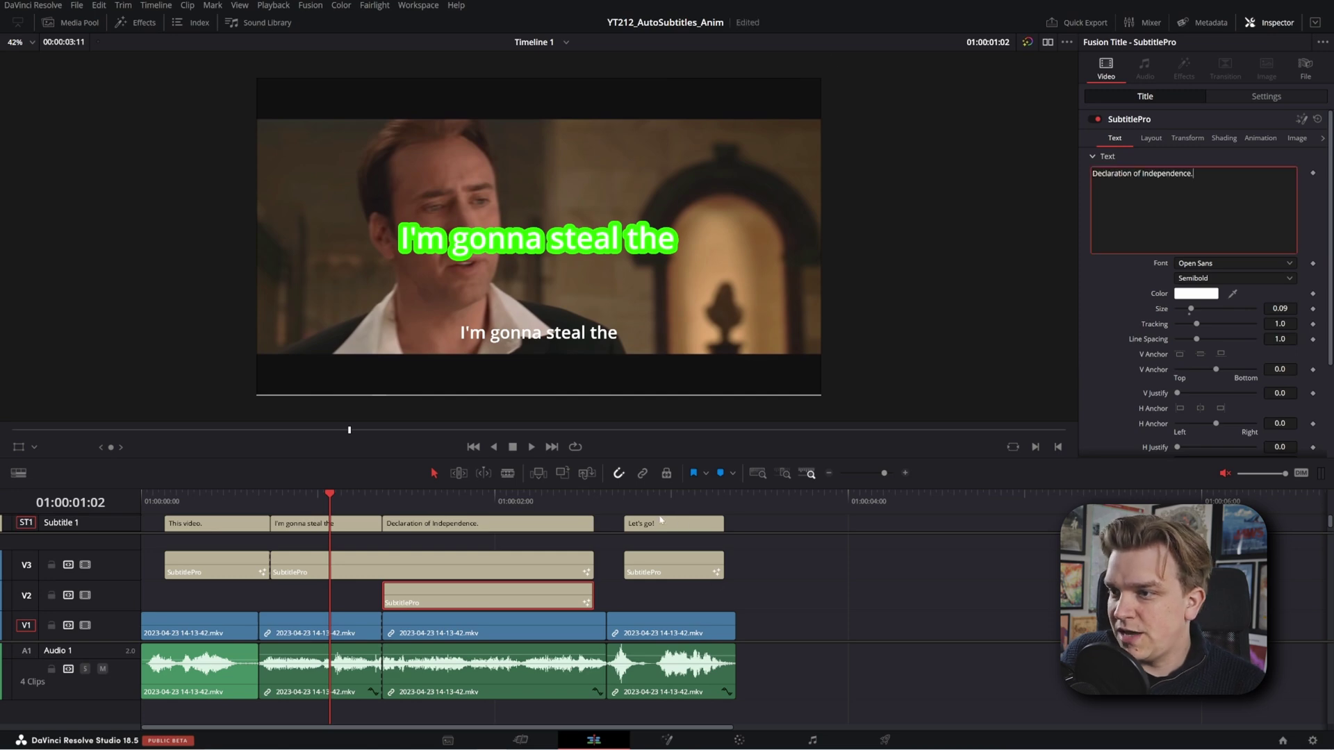
{"action": "left_click", "coordinate": [660, 522]}
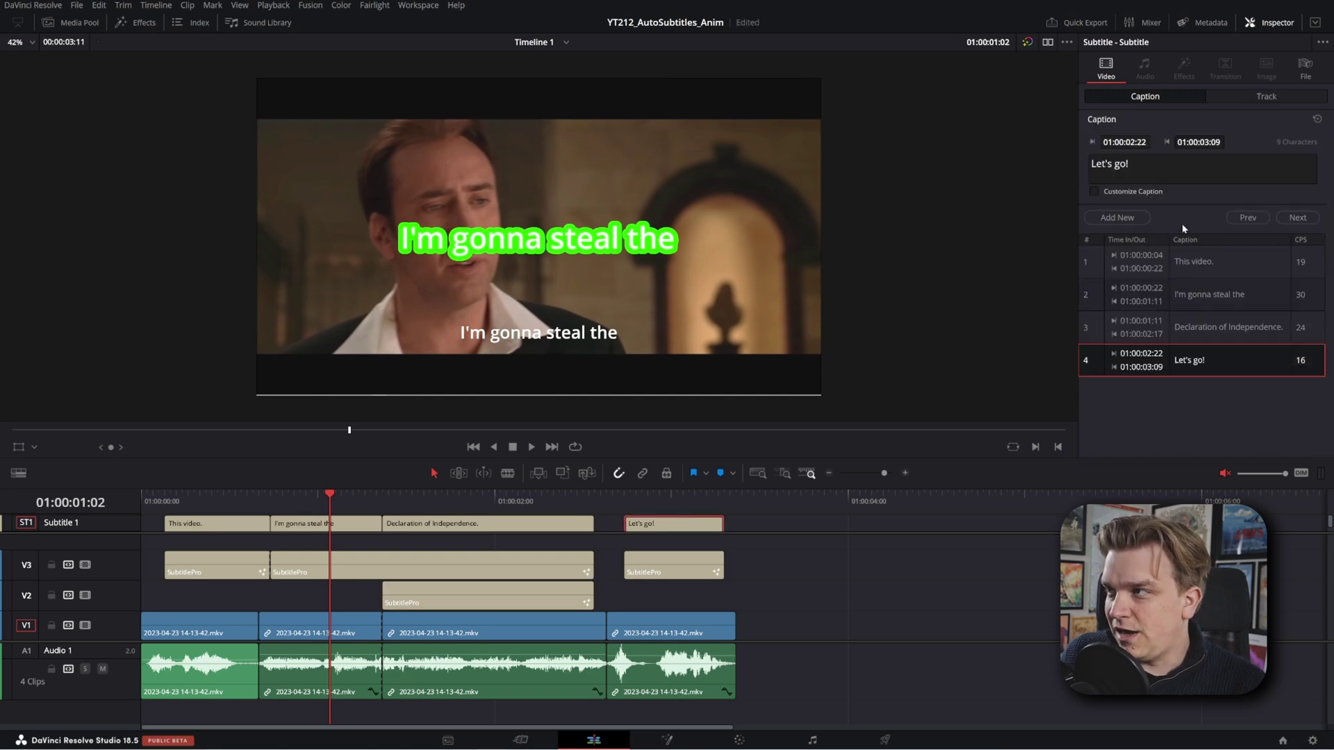
{"action": "left_click", "coordinate": [665, 564]}
- Delete the Subtitle 1 track from the timeline
{"action": "left_click", "coordinate": [810, 673]}
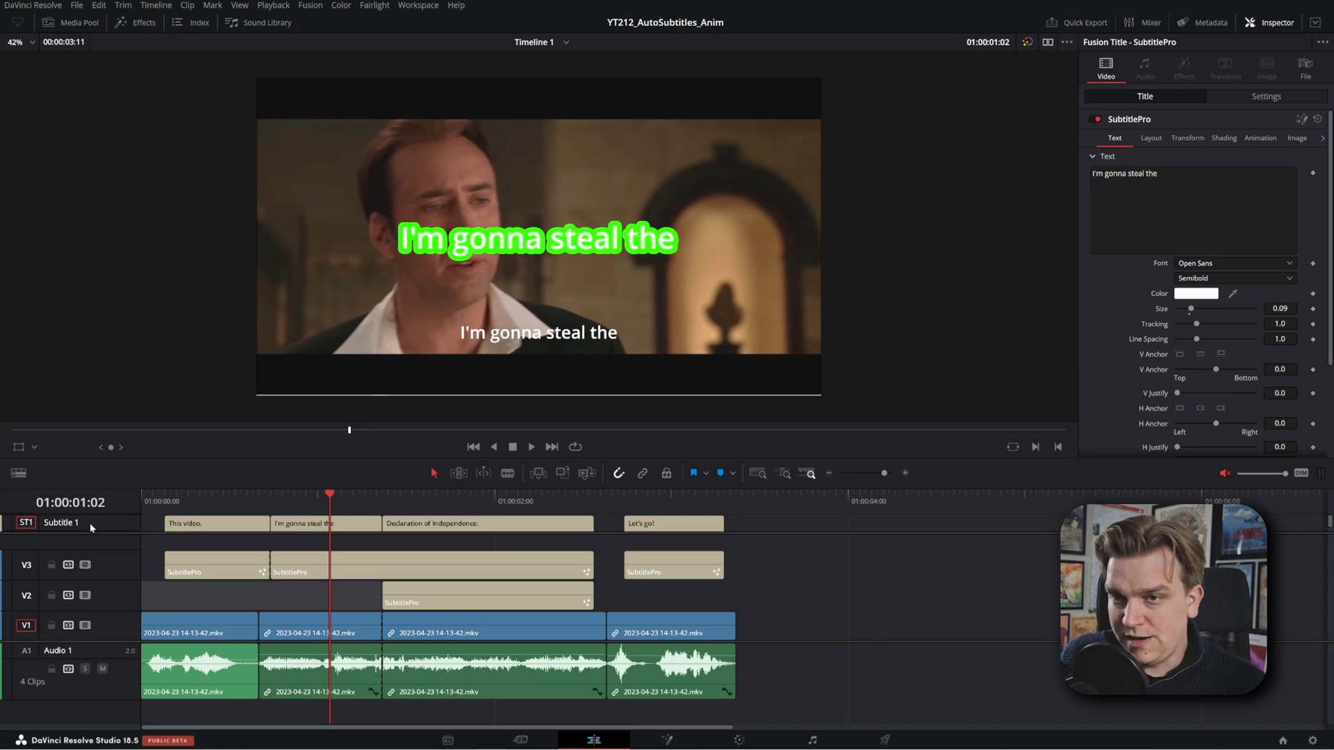
{"action": "right_click", "coordinate": [92, 527]}
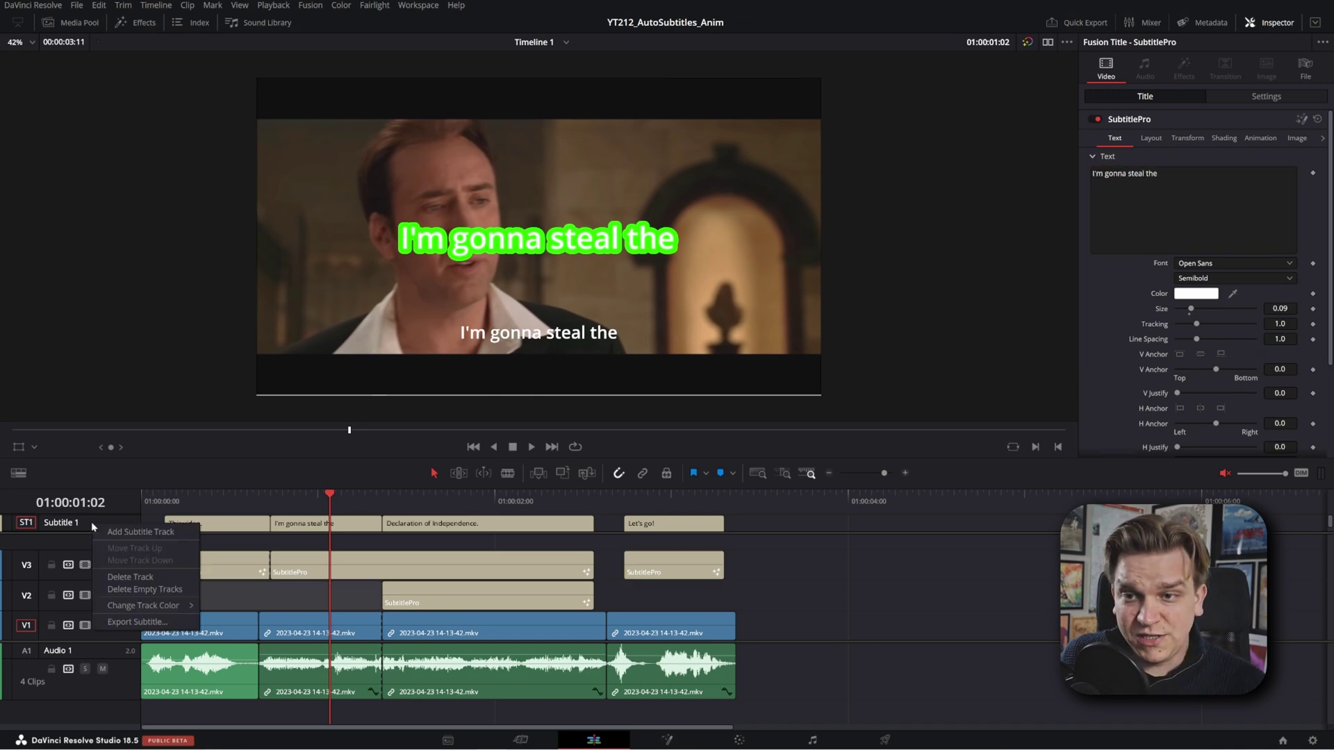
{"action": "left_click", "coordinate": [130, 577]}
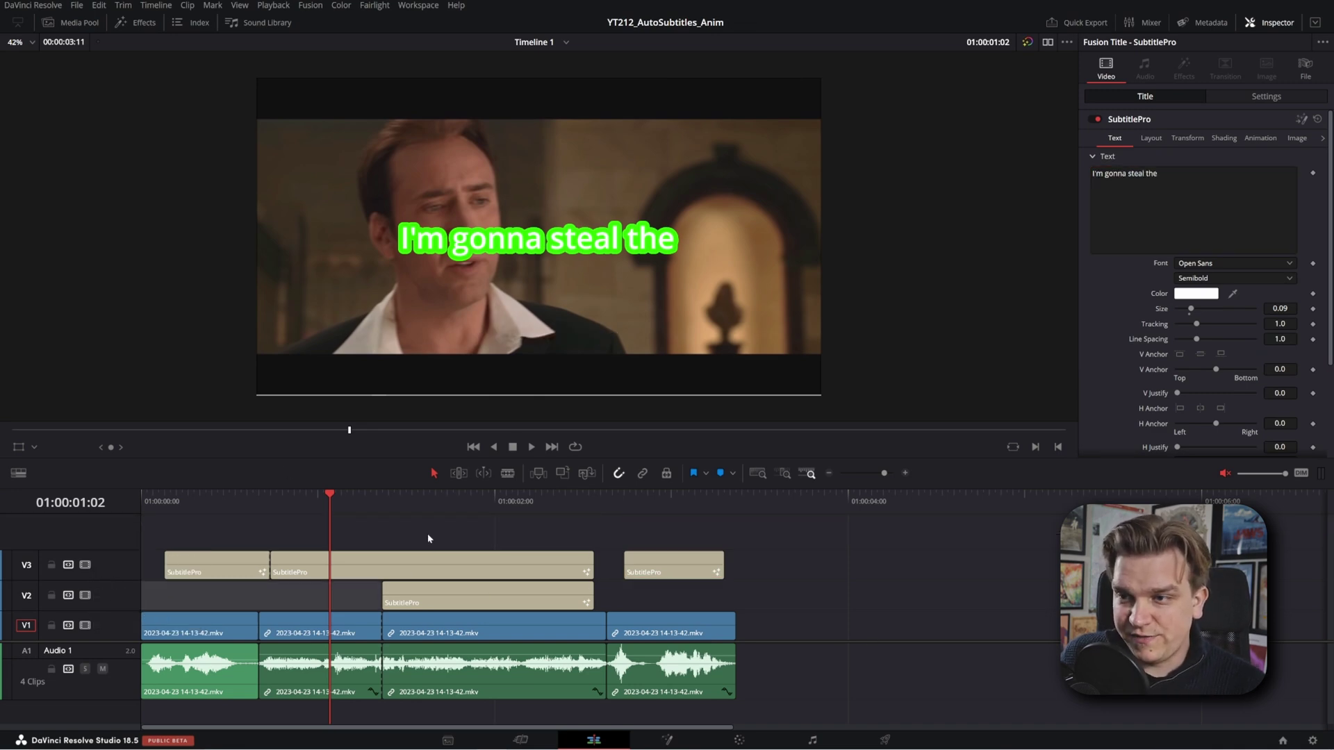
- Show the transform overlay in the viewer and move the "This video." title down to the lower part of the frame
{"action": "left_click", "coordinate": [18, 448]}
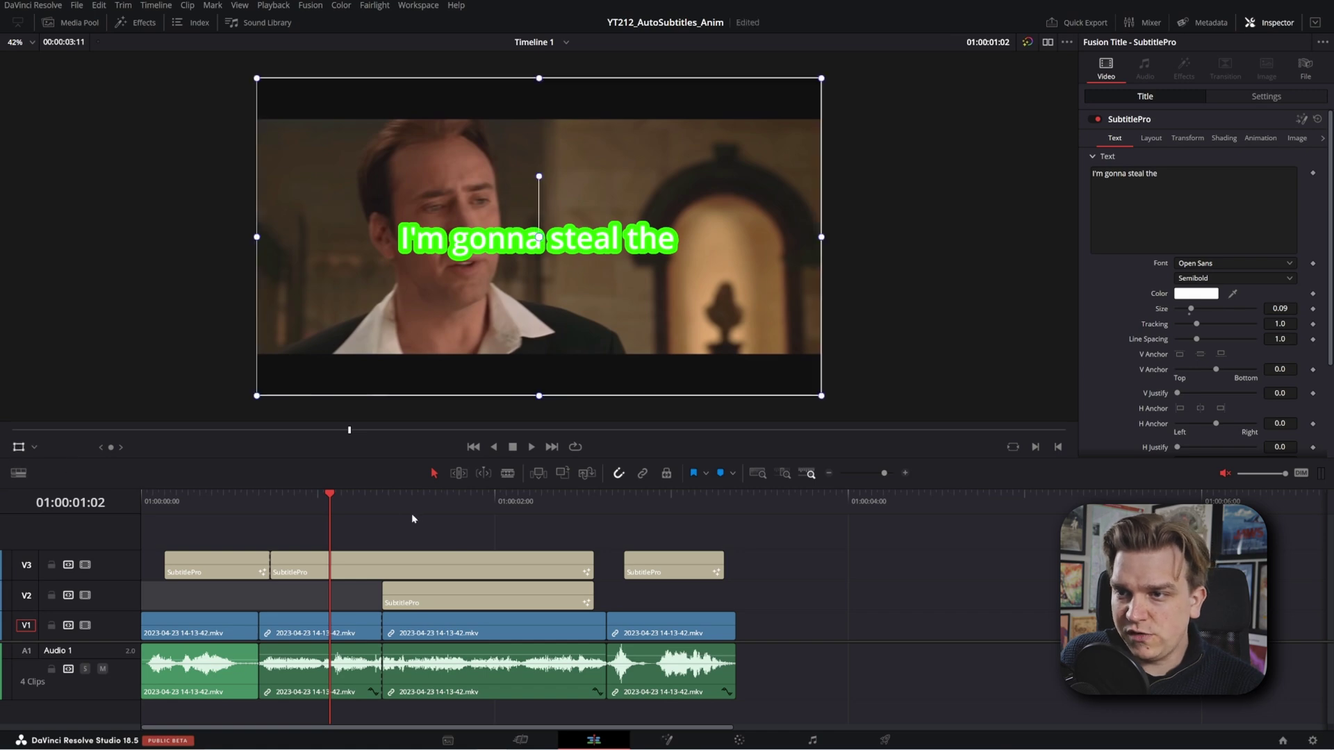
{"action": "left_click", "coordinate": [216, 504]}
{"action": "left_click_drag", "start_coordinate": [541, 297], "coordinate": [530, 400]}
- Move the "I'm gonna steal the" and "Declaration of Independence." titles down to the lower part of the frame
{"action": "left_click_drag", "start_coordinate": [324, 511], "coordinate": [401, 515]}
{"action": "left_click", "coordinate": [413, 560]}
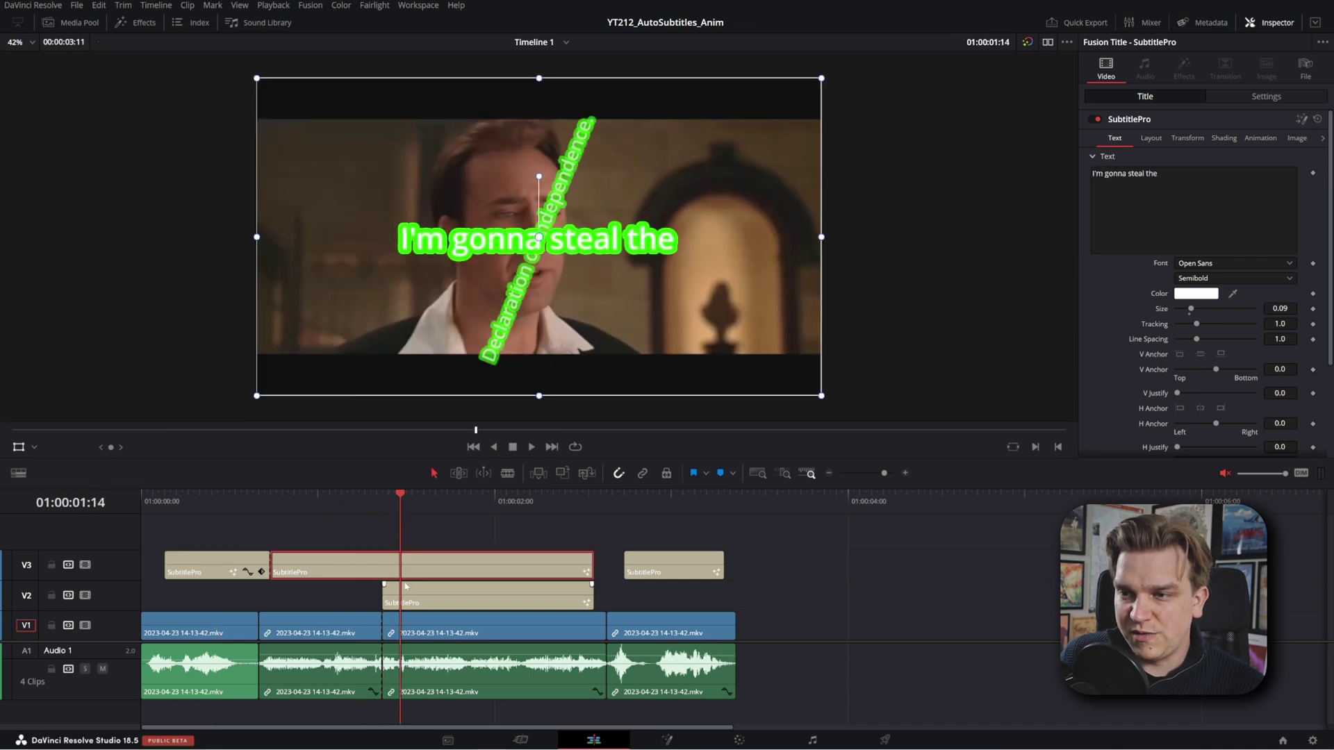
{"action": "left_click_drag", "start_coordinate": [533, 303], "coordinate": [519, 364]}
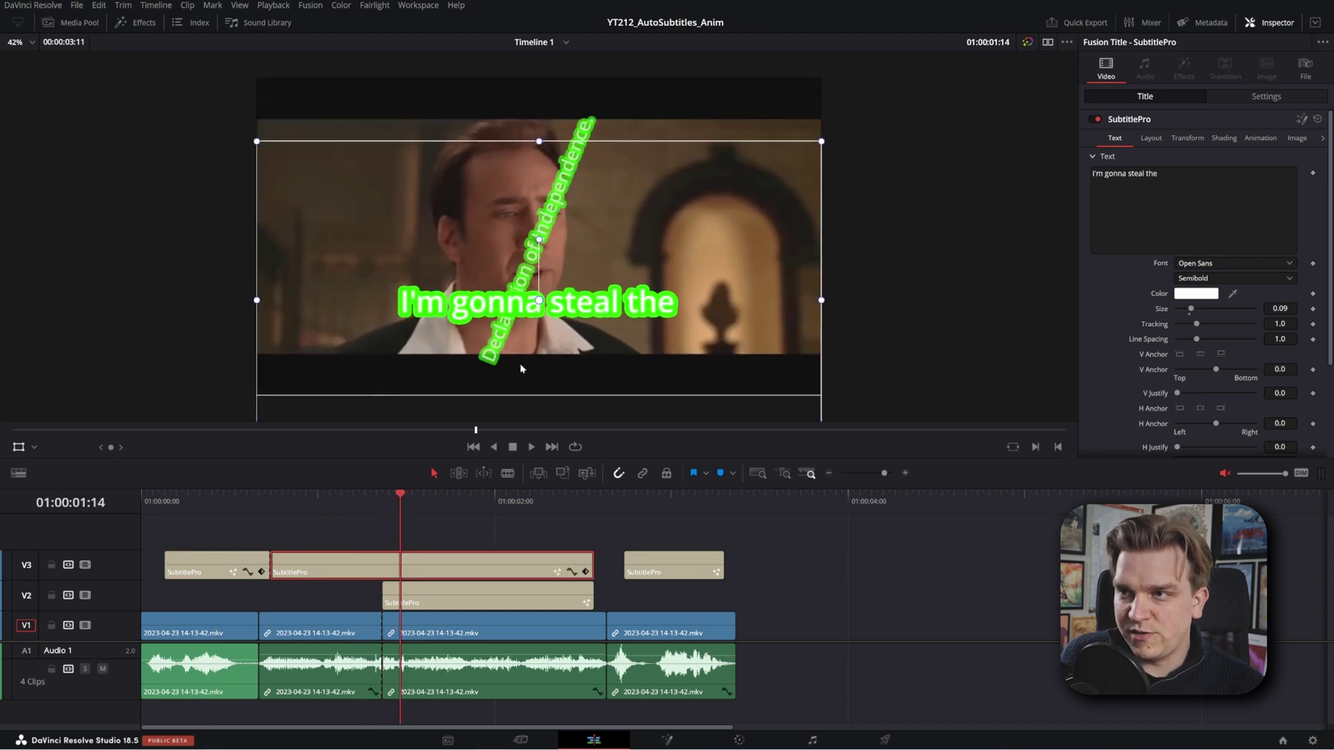
{"action": "left_click", "coordinate": [498, 599]}
{"action": "left_click_drag", "start_coordinate": [591, 304], "coordinate": [589, 387]}
- Offset the two overlapping titles, moving "Declaration of Independence." lower and to the right and "I'm gonna steal the" to the left
{"action": "left_click_drag", "start_coordinate": [440, 492], "coordinate": [467, 494]}
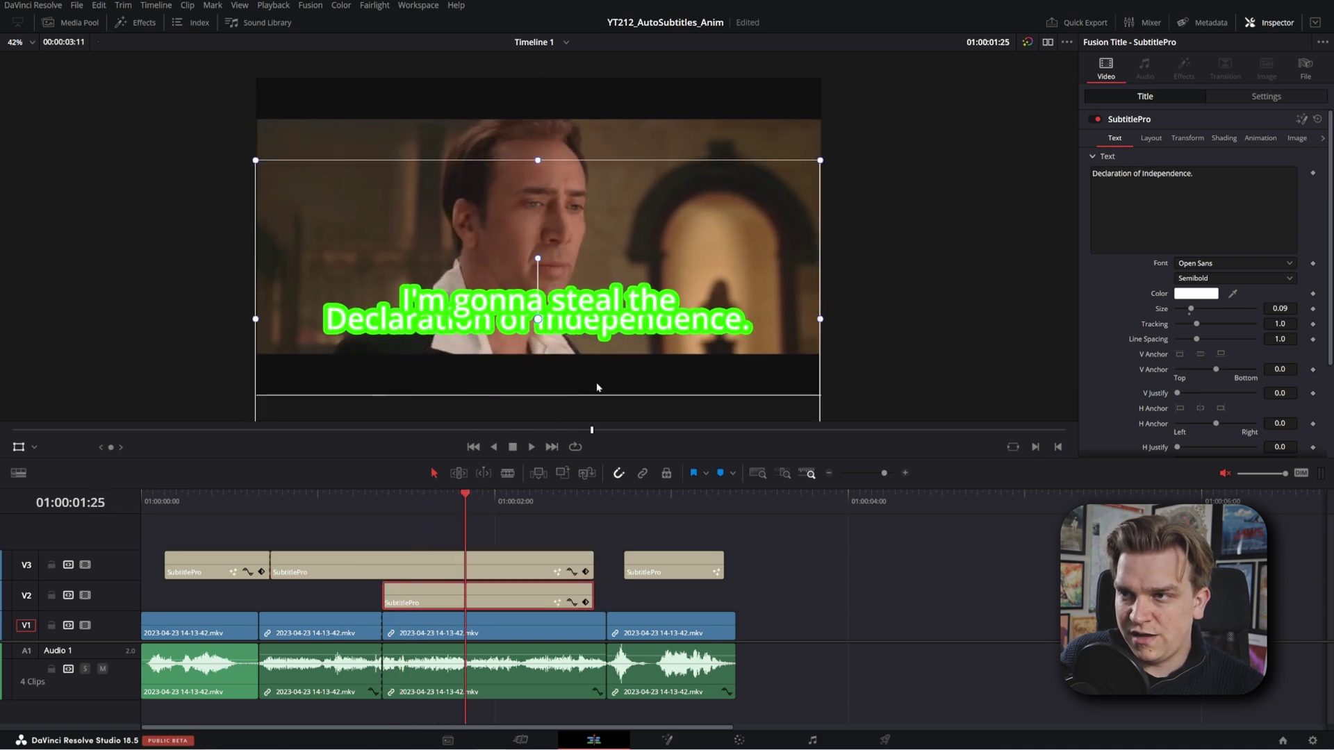
{"action": "left_click_drag", "start_coordinate": [585, 383], "coordinate": [617, 380]}
{"action": "left_click", "coordinate": [405, 560]}
{"action": "left_click_drag", "start_coordinate": [434, 354], "coordinate": [409, 353]}
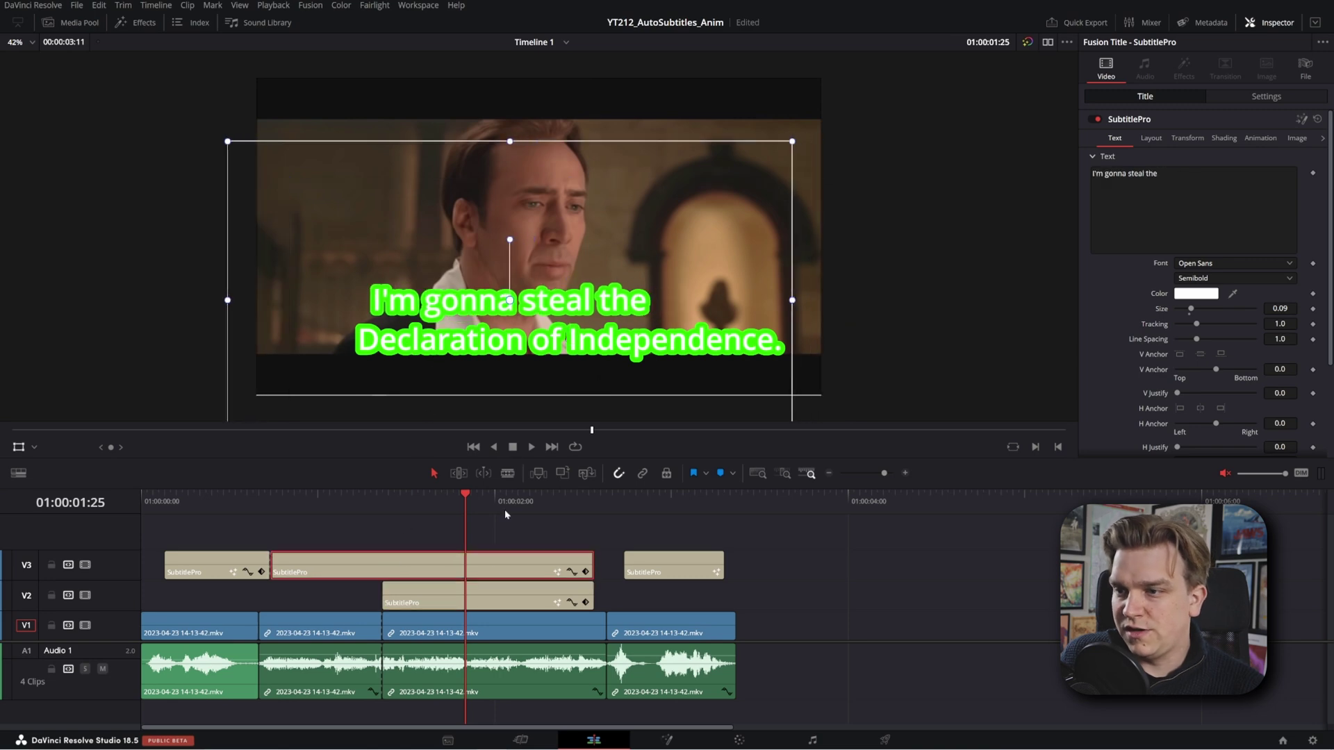
- Scale "I'm gonna steal the" to about 0.73, shrink "Declaration of Independence." even smaller and place it closely beneath the first line
{"action": "left_click_drag", "start_coordinate": [792, 141], "coordinate": [686, 187]}
{"action": "left_click", "coordinate": [512, 590]}
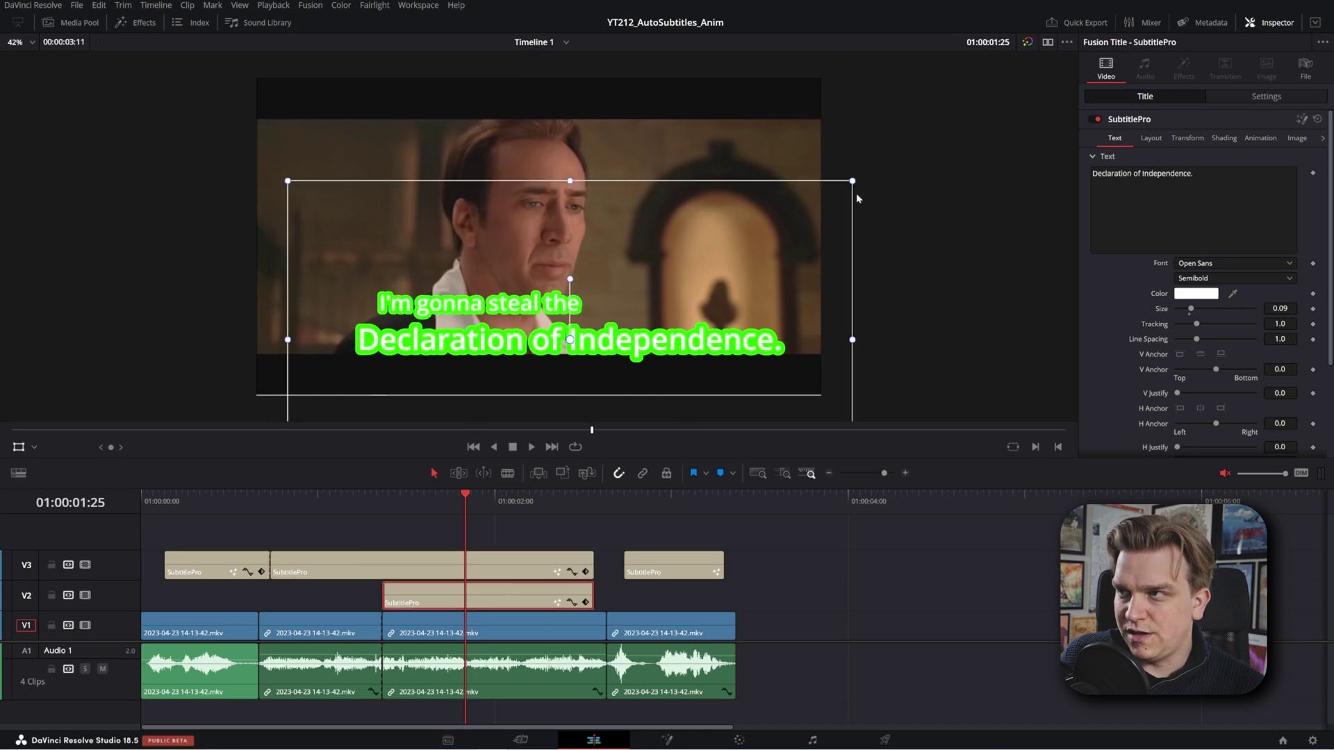
{"action": "left_click_drag", "start_coordinate": [854, 184], "coordinate": [723, 239]}
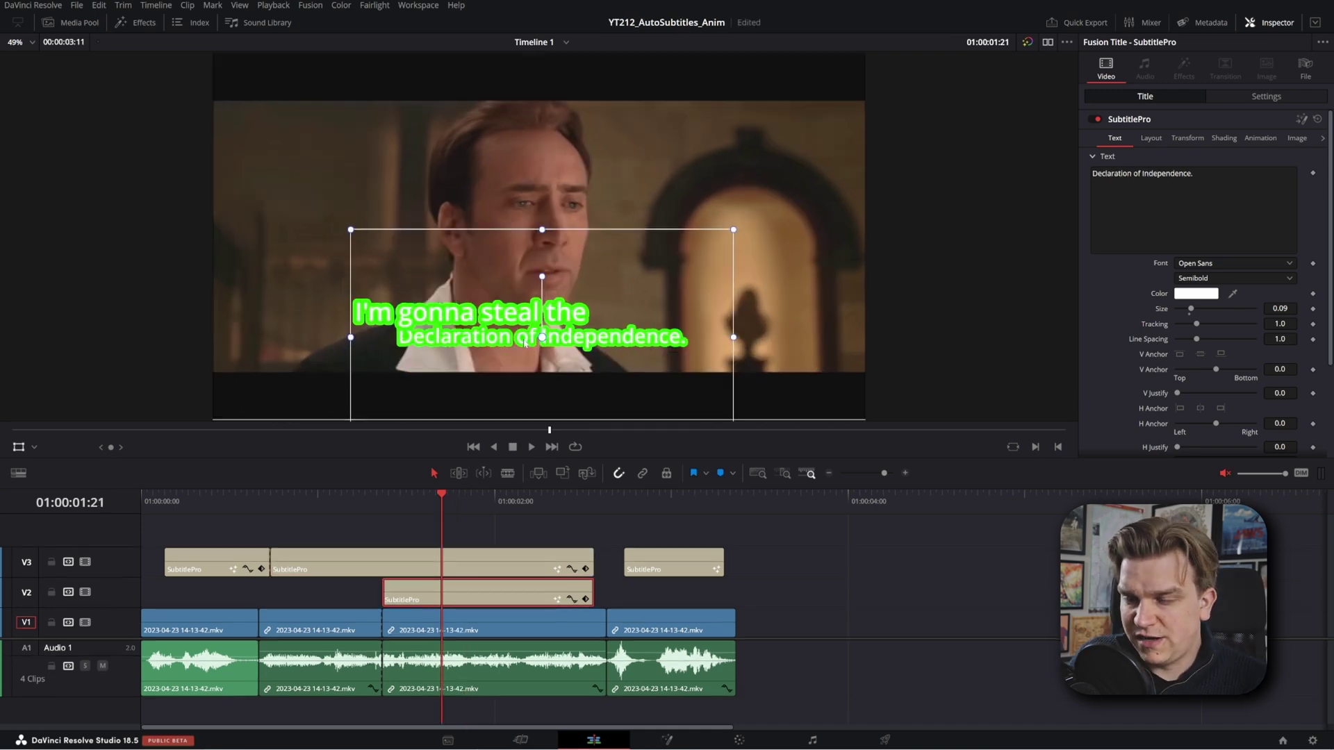
{"action": "left_click_drag", "start_coordinate": [525, 344], "coordinate": [515, 355]}
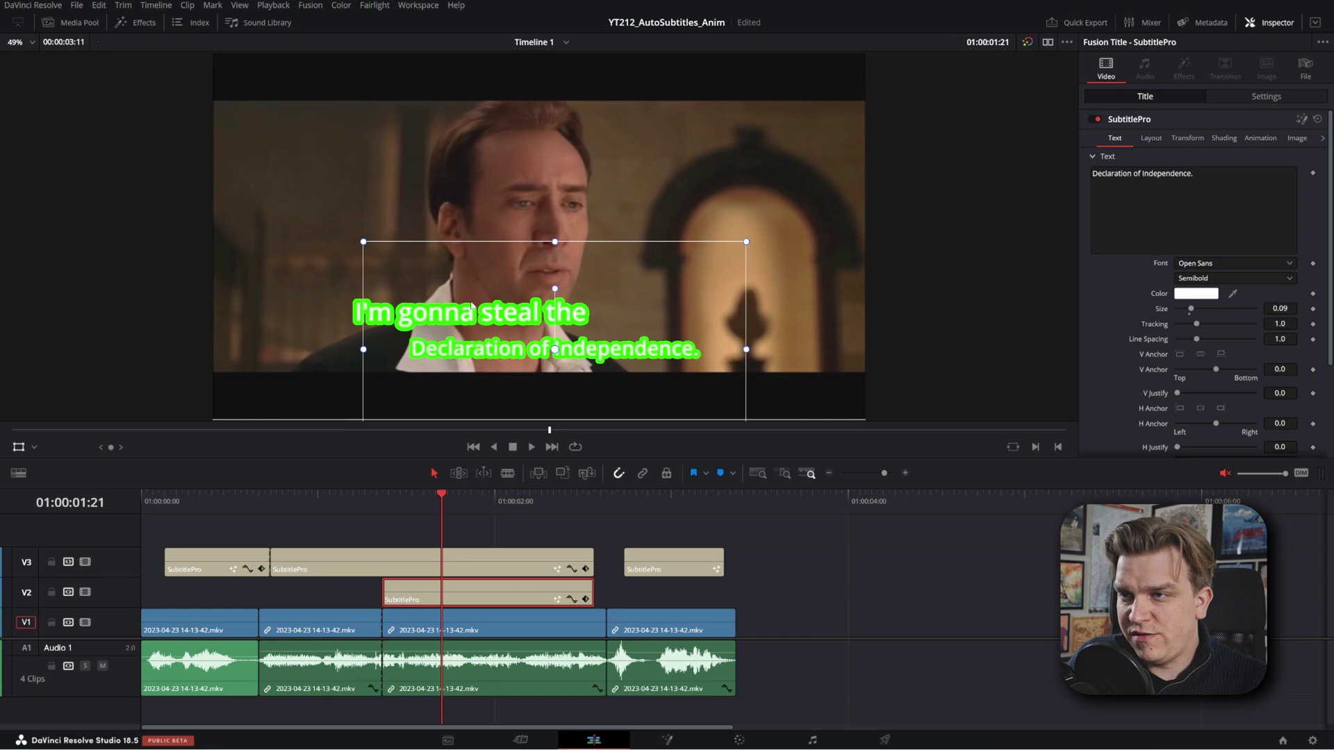
- Move the "Let's go!" title down to the lower part of the frame
{"action": "left_click", "coordinate": [665, 503]}
{"action": "left_click", "coordinate": [665, 560]}
{"action": "left_click_drag", "start_coordinate": [557, 289], "coordinate": [565, 428]}
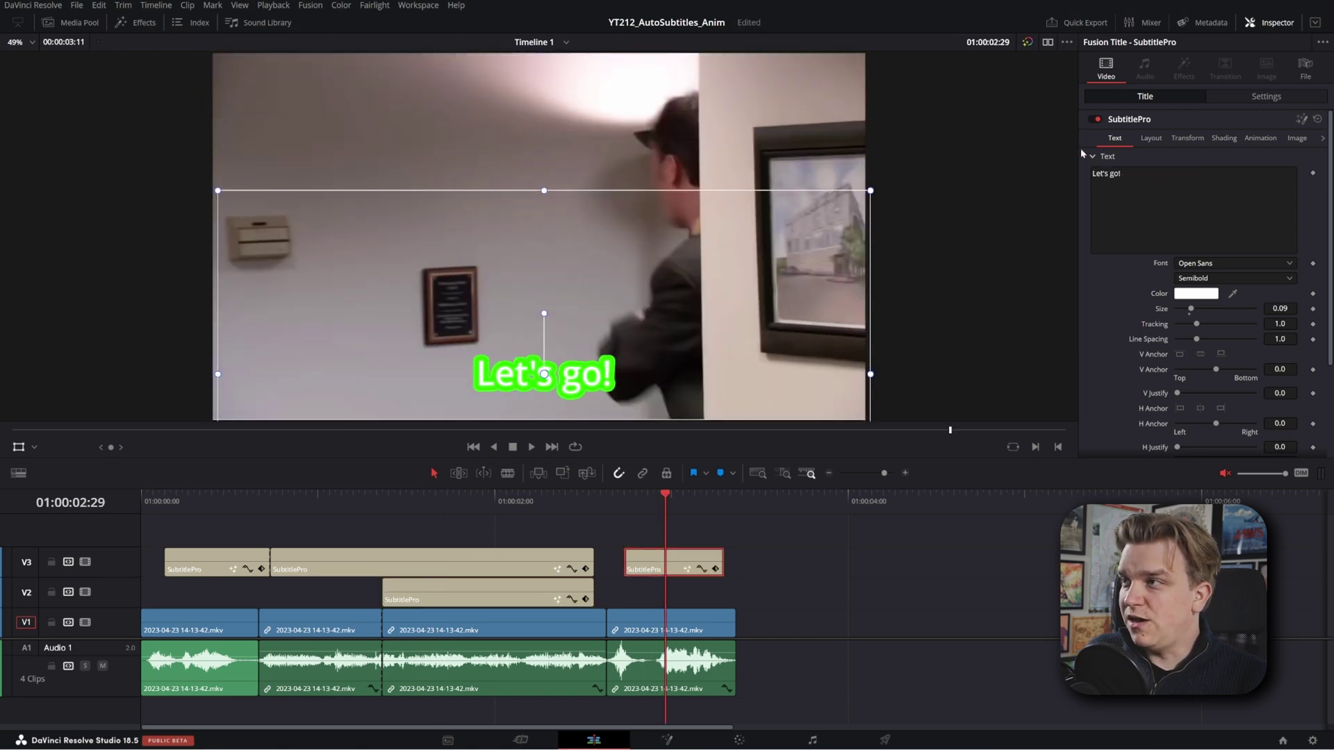
- Show the clip transform settings of the "Let's go!" title and scale it down to a zoom of 0.9
{"action": "left_click", "coordinate": [1151, 139]}
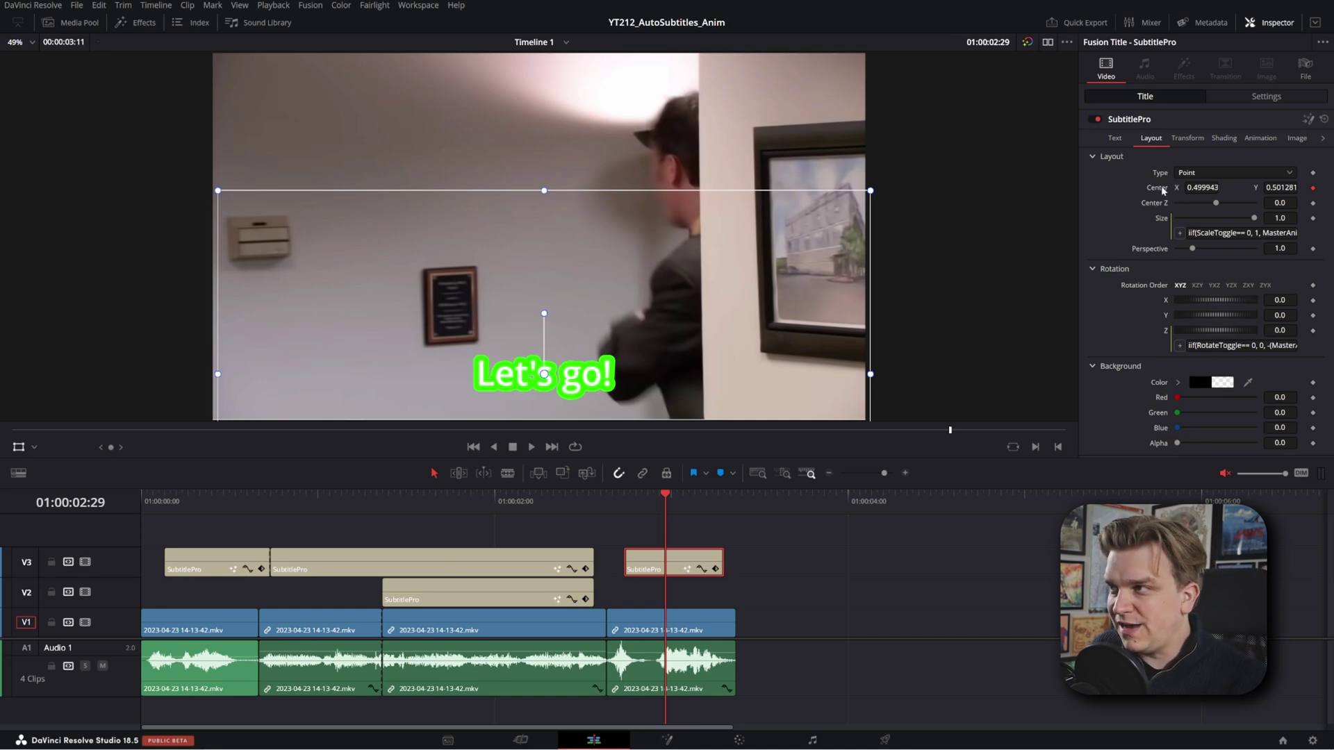
{"action": "left_click", "coordinate": [1260, 139]}
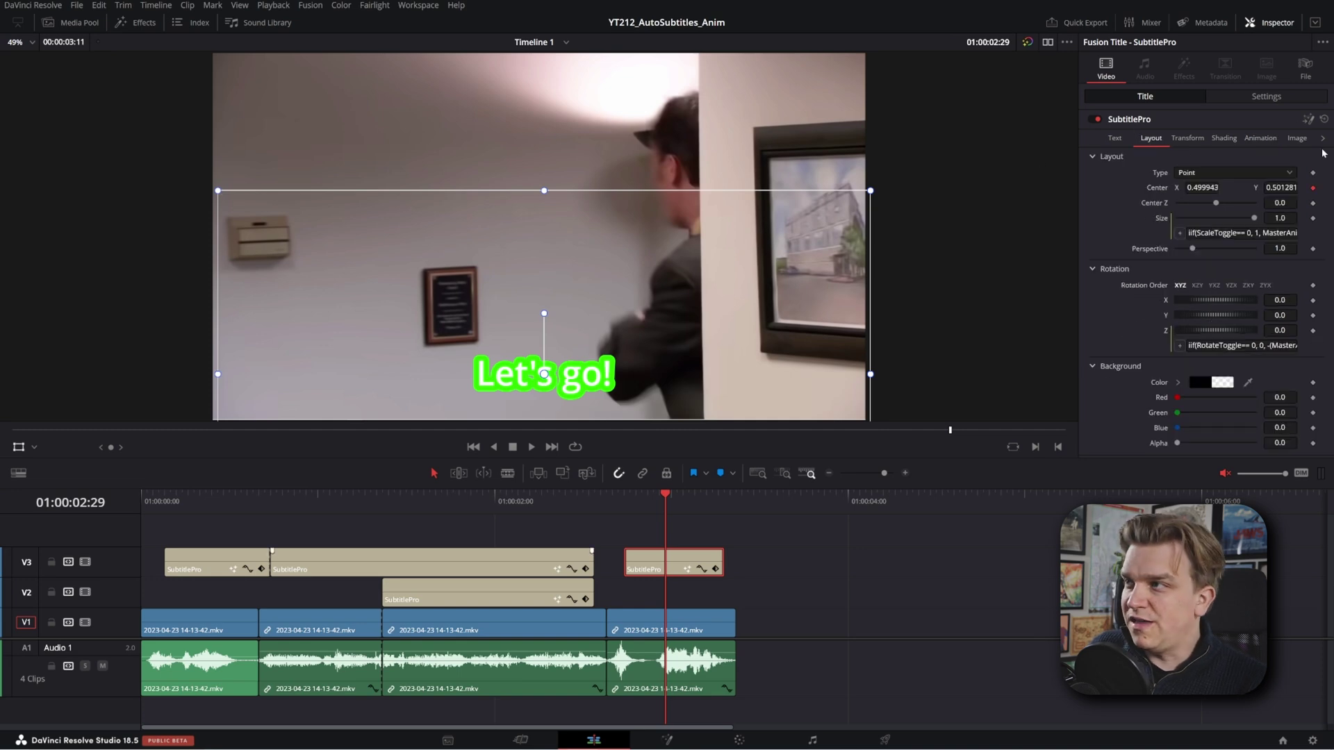
{"action": "left_click", "coordinate": [1277, 98]}
{"action": "left_click_drag", "start_coordinate": [219, 192], "coordinate": [250, 201]}
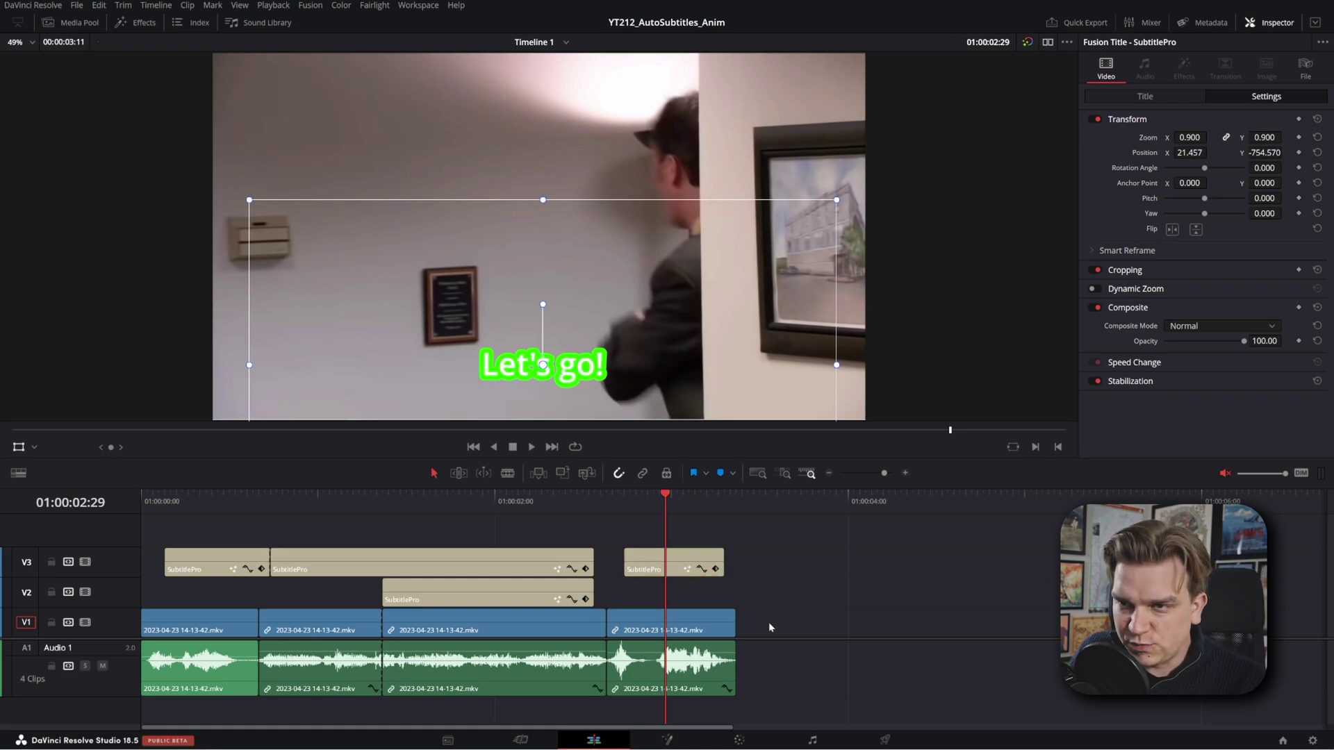
- Play back the animated titles with sound from the beginning of the timeline
{"action": "left_click_drag", "start_coordinate": [143, 503], "coordinate": [82, 570]}
{"action": "key", "text": "space"}
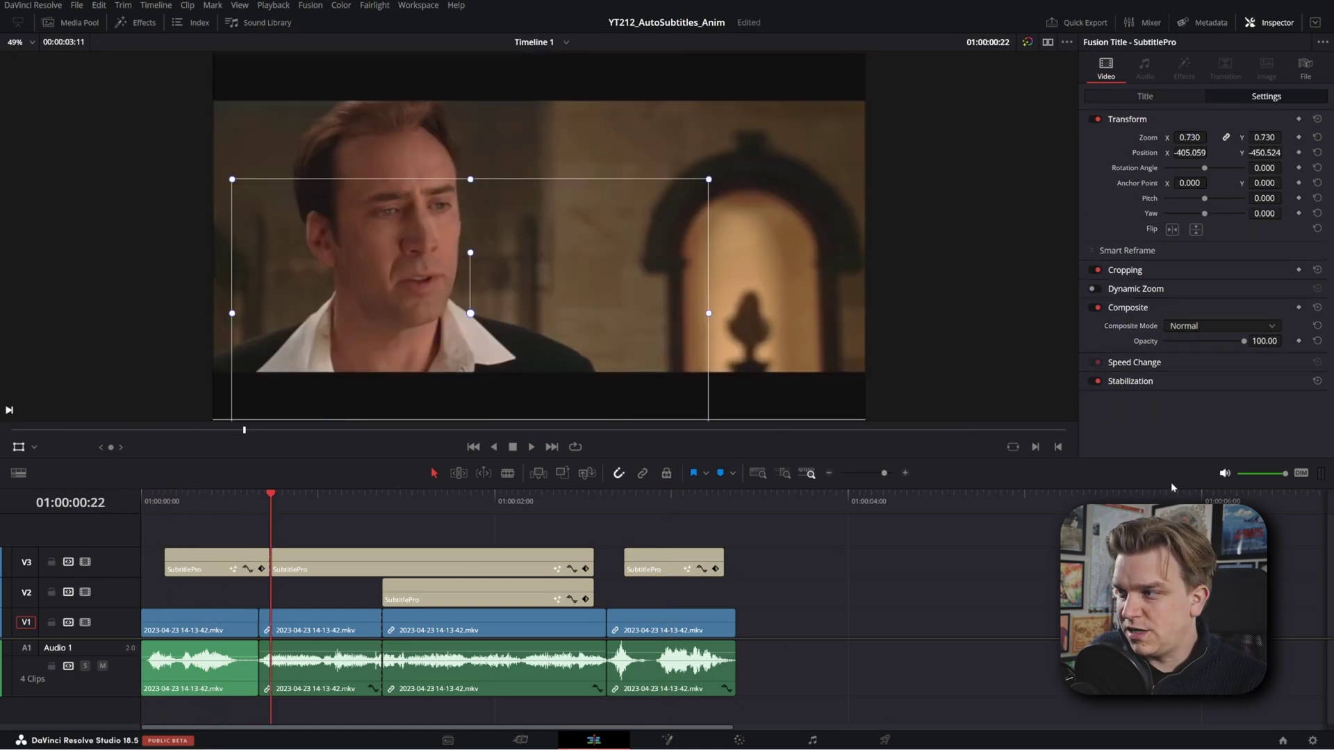
{"action": "left_click", "coordinate": [149, 502]}
{"action": "key", "text": "space"}
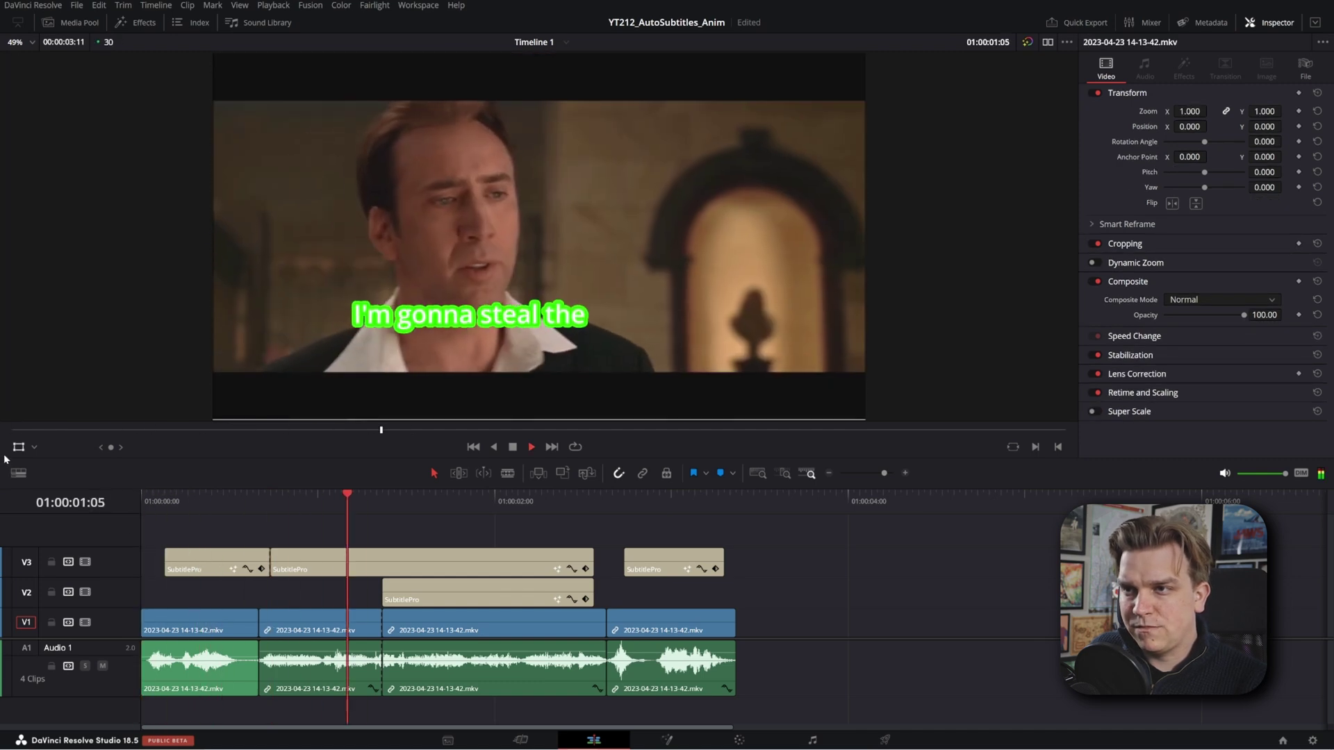
{"action": "key", "text": "space"}
- Trim the start of the "I'm gonna steal the" title to leave a short gap after "This video." and play it back
{"action": "left_click", "coordinate": [283, 562]}
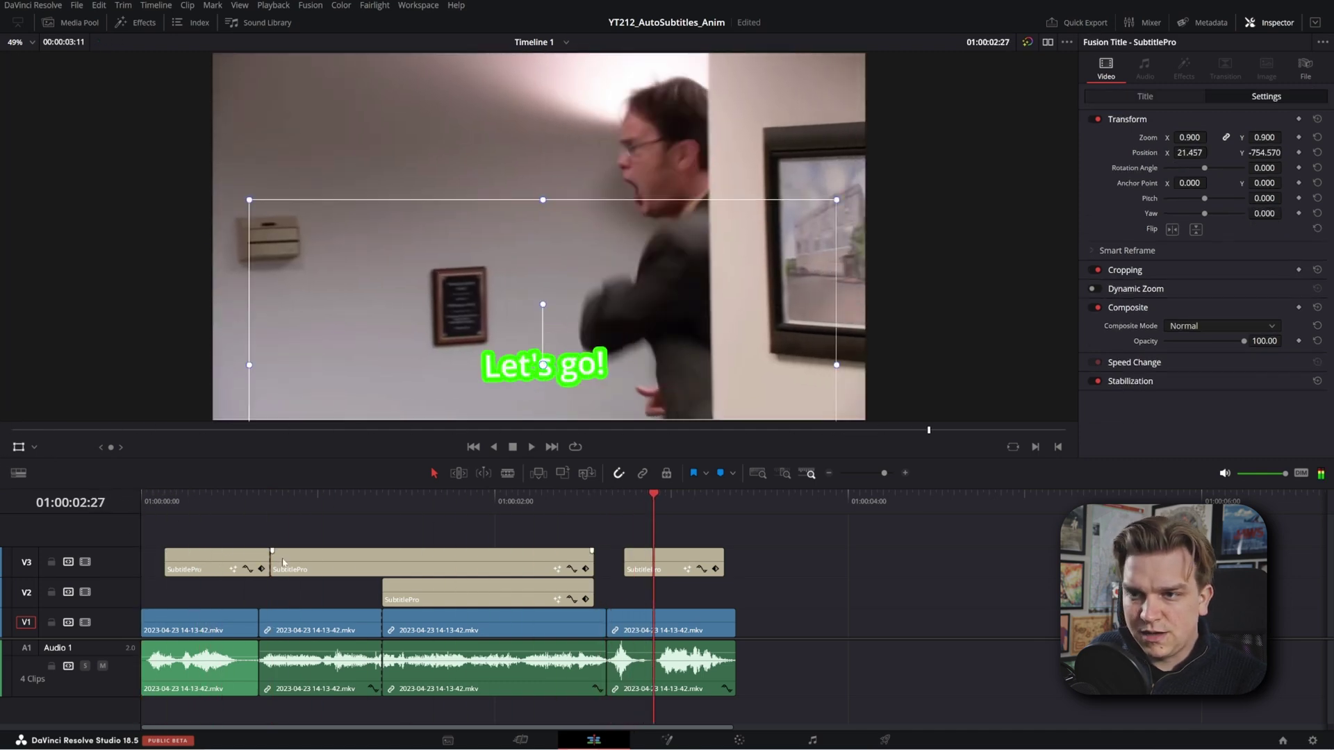
{"action": "left_click_drag", "start_coordinate": [275, 561], "coordinate": [289, 562]}
{"action": "key", "text": "space"}
- Extend the start of the "This video." title to the beginning of the timeline and play it back
{"action": "key", "text": "space"}
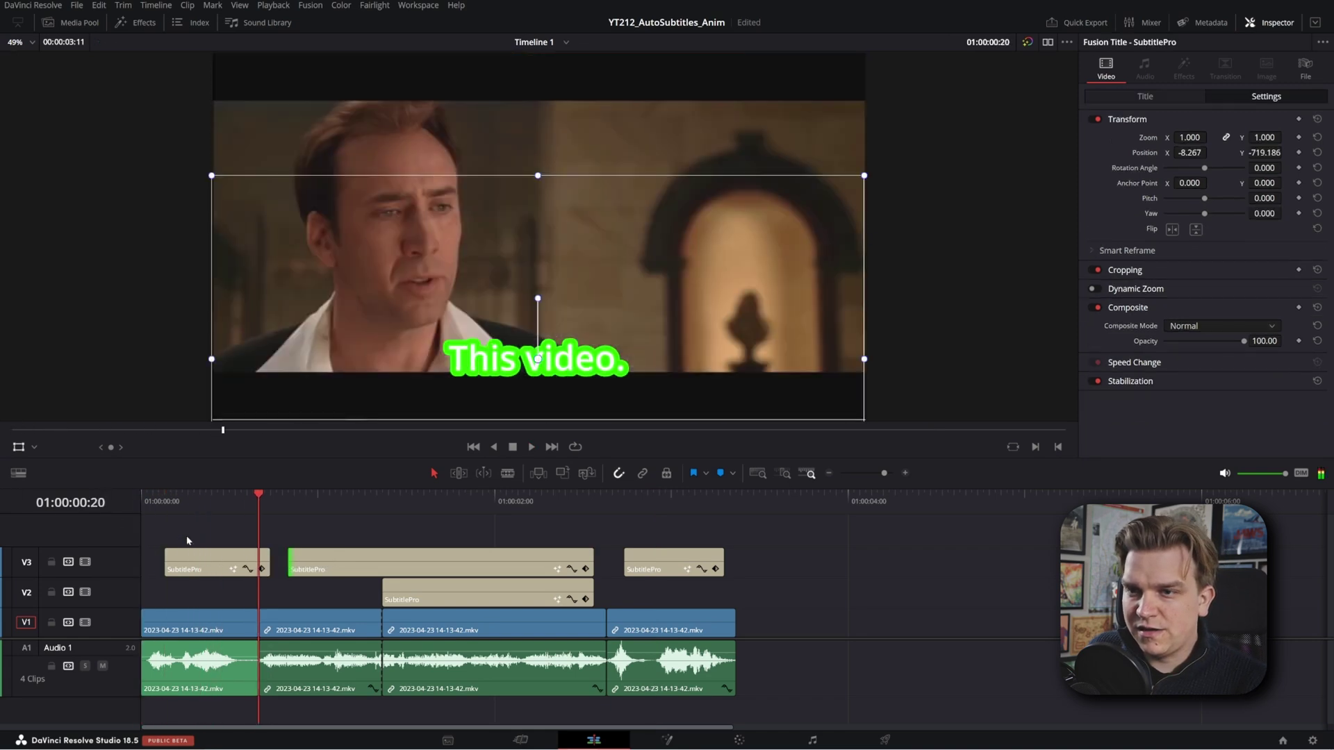
{"action": "left_click_drag", "start_coordinate": [164, 562], "coordinate": [155, 563]}
{"action": "left_click", "coordinate": [147, 503]}
- Extend the start of "I'm gonna steal the" back to the end of "This video." and play the timeline from the beginning
{"action": "key", "text": "space"}
{"action": "key", "text": "space"}
{"action": "left_click_drag", "start_coordinate": [289, 562], "coordinate": [271, 560]}
{"action": "left_click_drag", "start_coordinate": [167, 502], "coordinate": [1, 484]}
{"action": "key", "text": "space"}
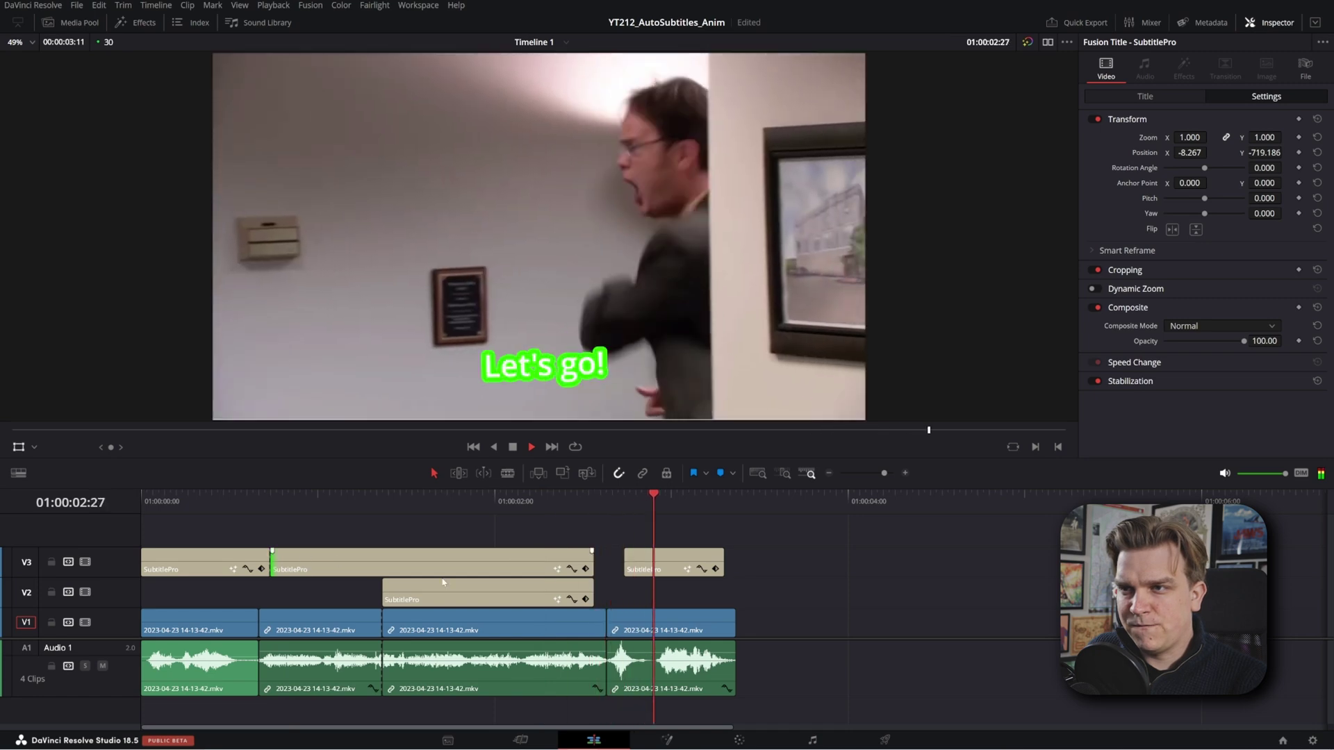
- Extend the start of the "Let's go!" title back to the start of the last video clip
{"action": "left_click_drag", "start_coordinate": [630, 566], "coordinate": [607, 567]}
{"action": "left_click", "coordinate": [381, 501]}
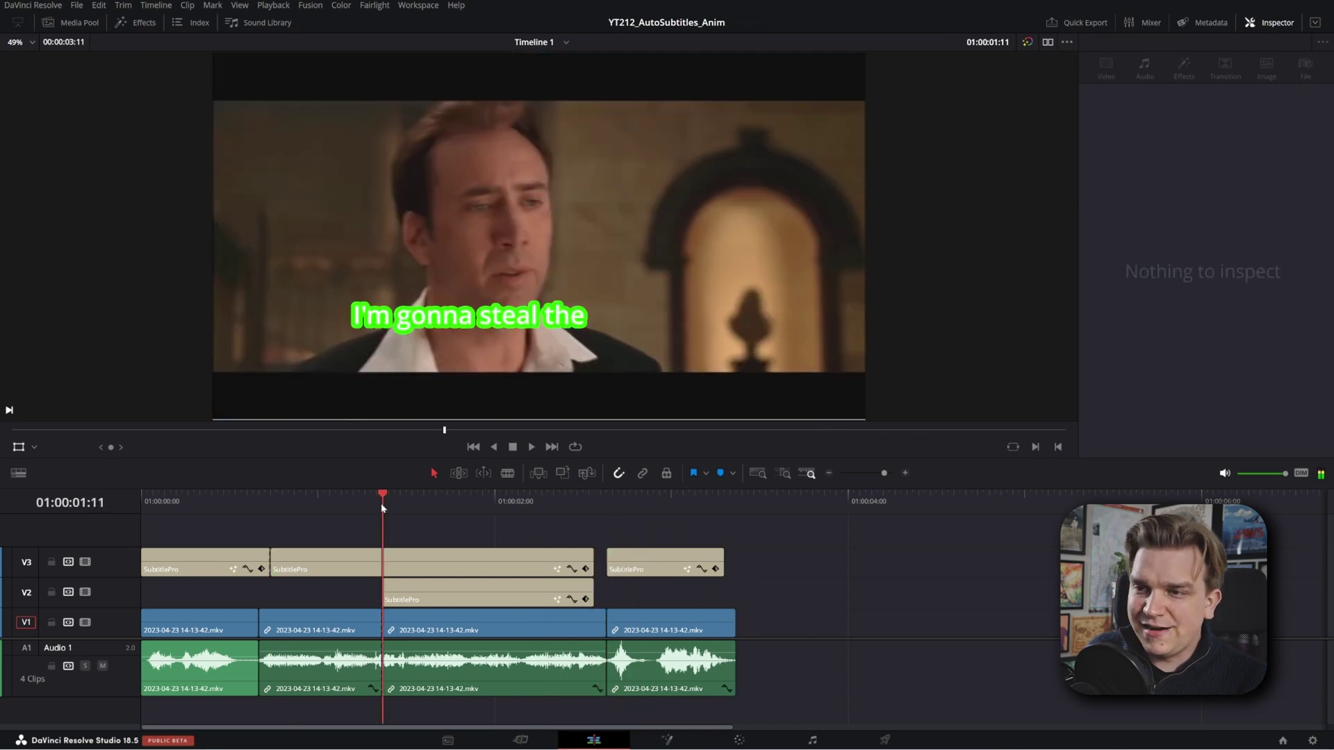
- Recolour the "I'm gonna steal the" title with a yellow fill (red 1.0, green 1.0, blue 0.0) and a black outline
{"action": "left_click", "coordinate": [416, 558]}
{"action": "left_click", "coordinate": [1146, 97]}
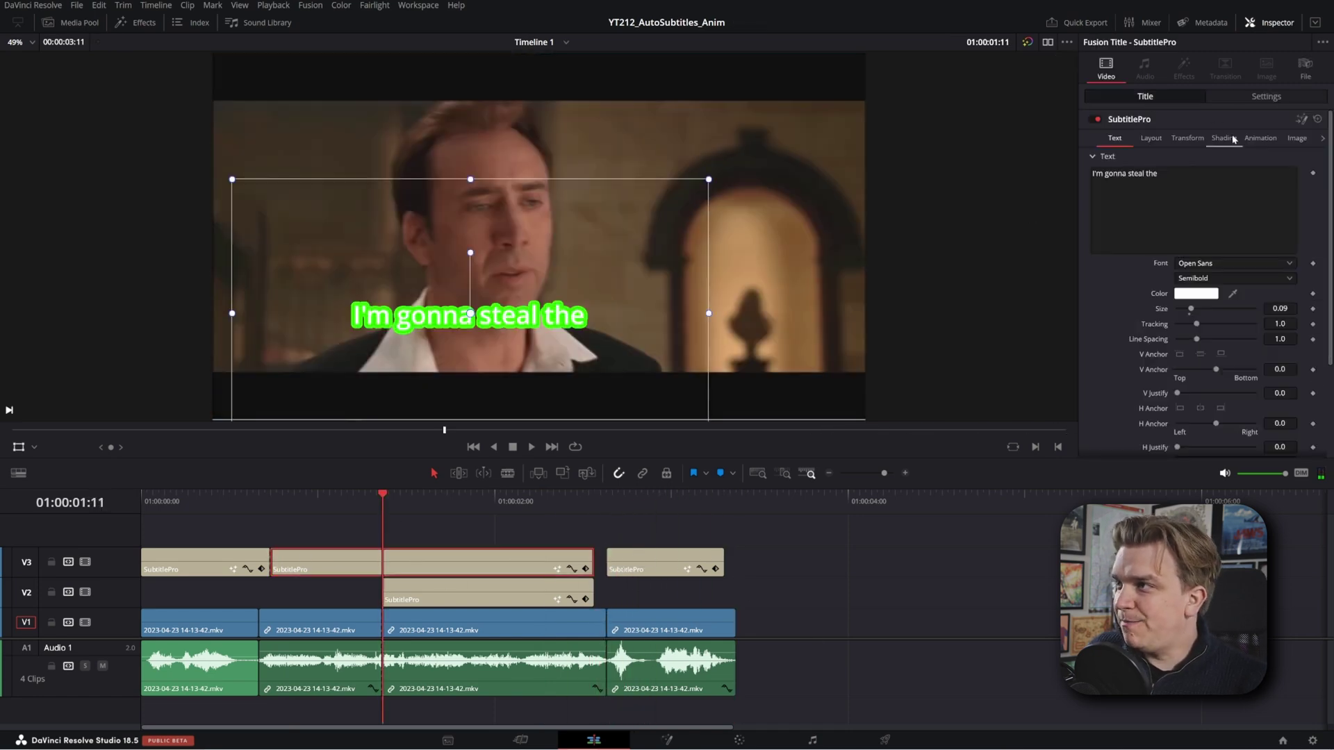
{"action": "left_click", "coordinate": [1223, 139]}
{"action": "scroll", "coordinate": [1238, 408], "scroll_direction": "down", "scroll_amount": 3}
{"action": "mouse_move", "coordinate": [1244, 376]}
{"action": "left_mouse_down"}
{"action": "mouse_move", "coordinate": [1209, 382]}
{"action": "mouse_move", "coordinate": [1245, 383]}
{"action": "left_mouse_up"}
{"action": "key", "text": "ctrl+z"}
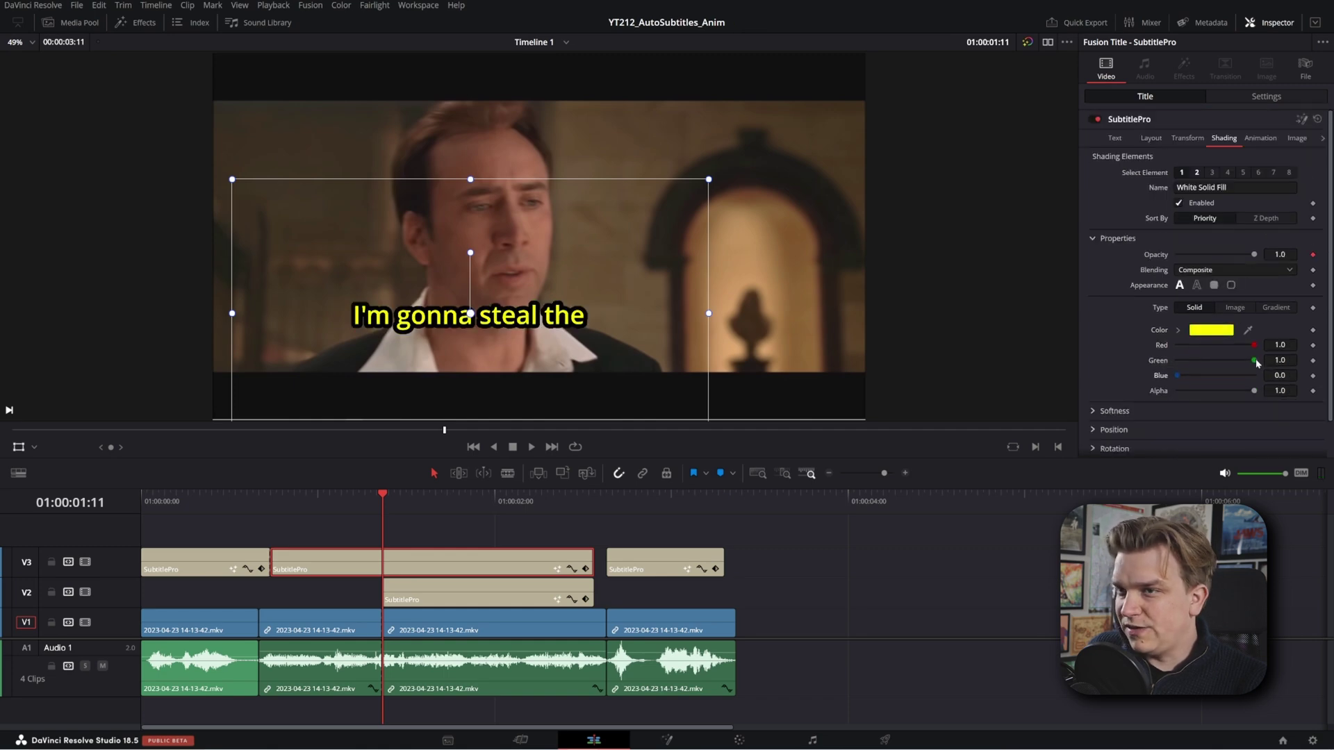
- Give the "Declaration of Independence." title the same yellow fill and black outline
{"action": "left_click", "coordinate": [462, 599]}
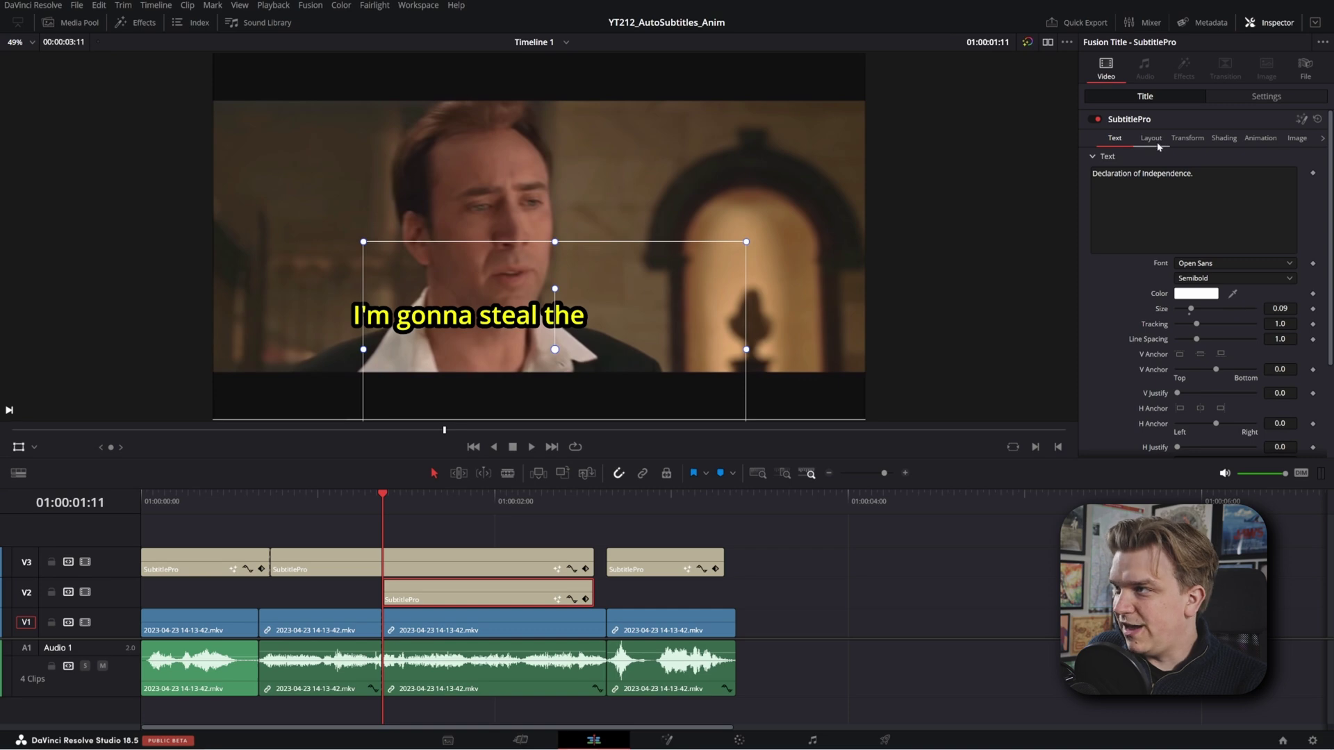
{"action": "left_click", "coordinate": [1224, 138]}
{"action": "scroll", "coordinate": [1206, 382], "scroll_direction": "down", "scroll_amount": 1}
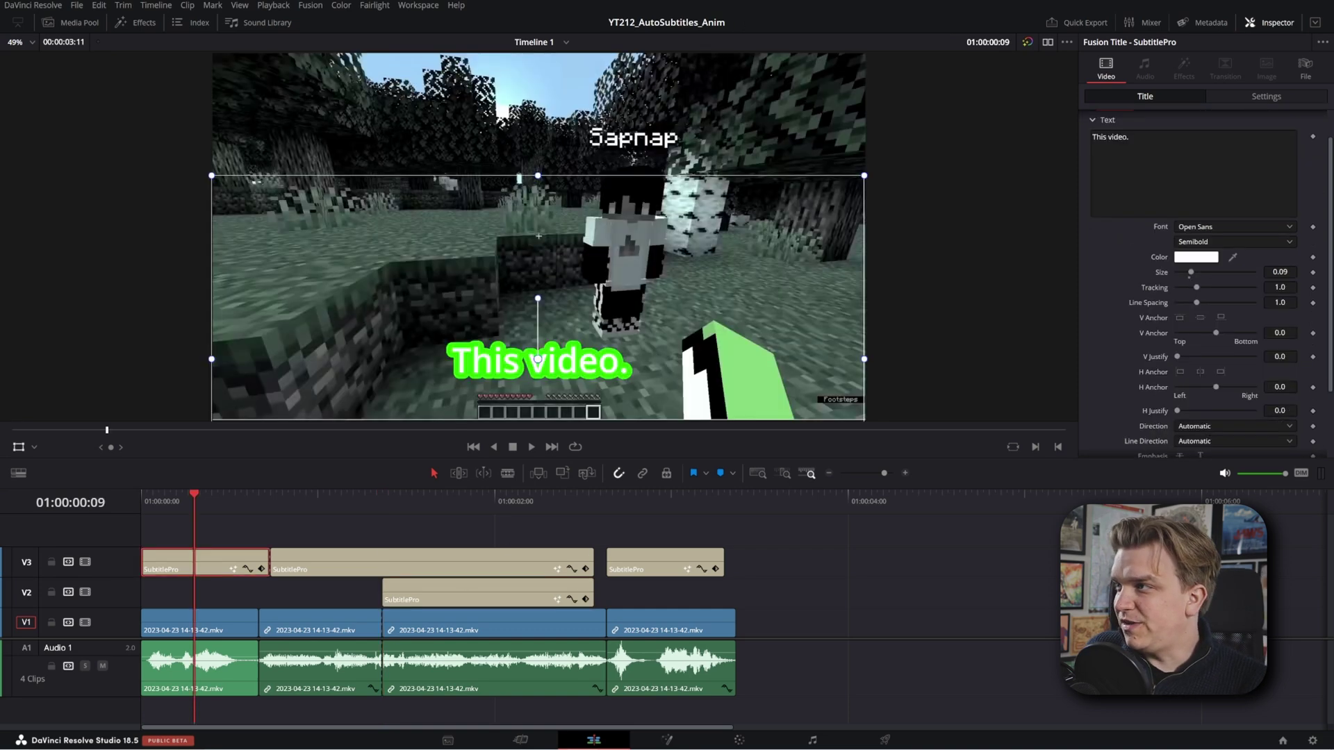
- Turn off the rotate animation for both yellow titles and enable the slide animation on "Declaration of Independence."
{"action": "left_click", "coordinate": [1261, 137]}
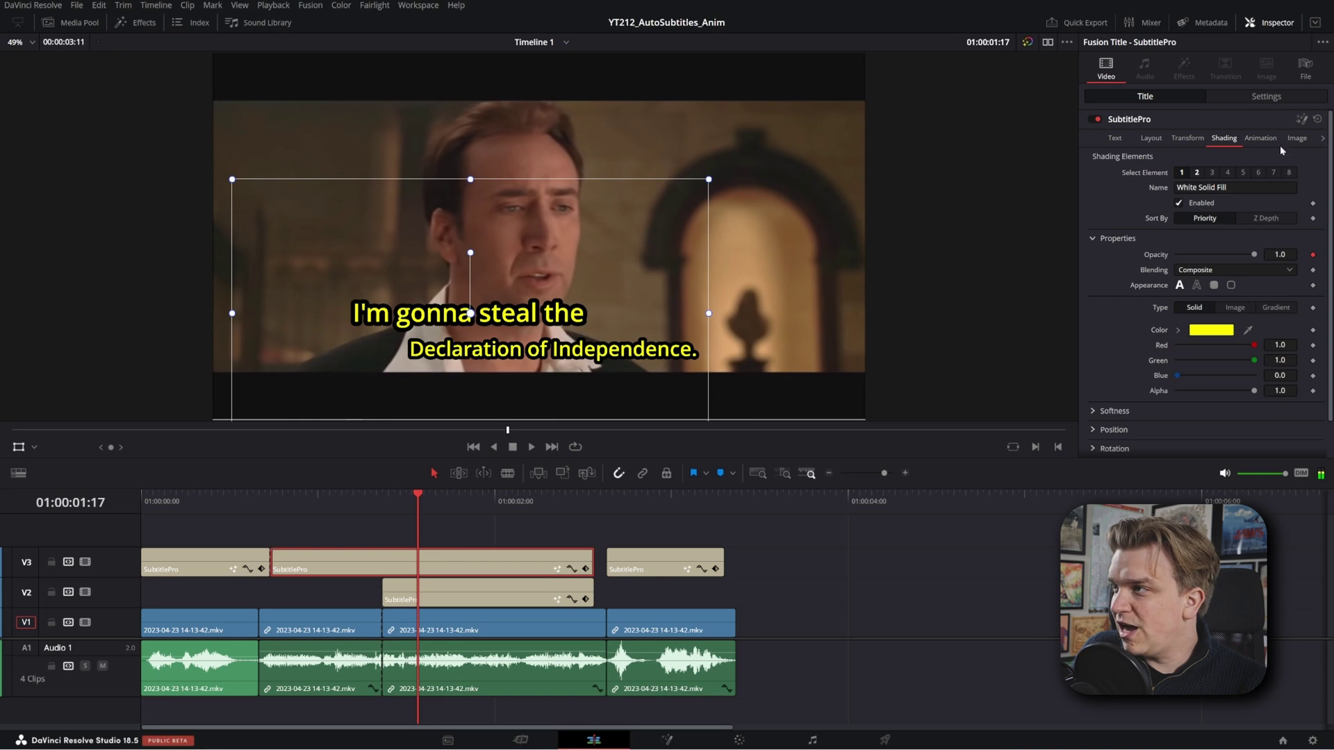
{"action": "left_click", "coordinate": [1258, 139]}
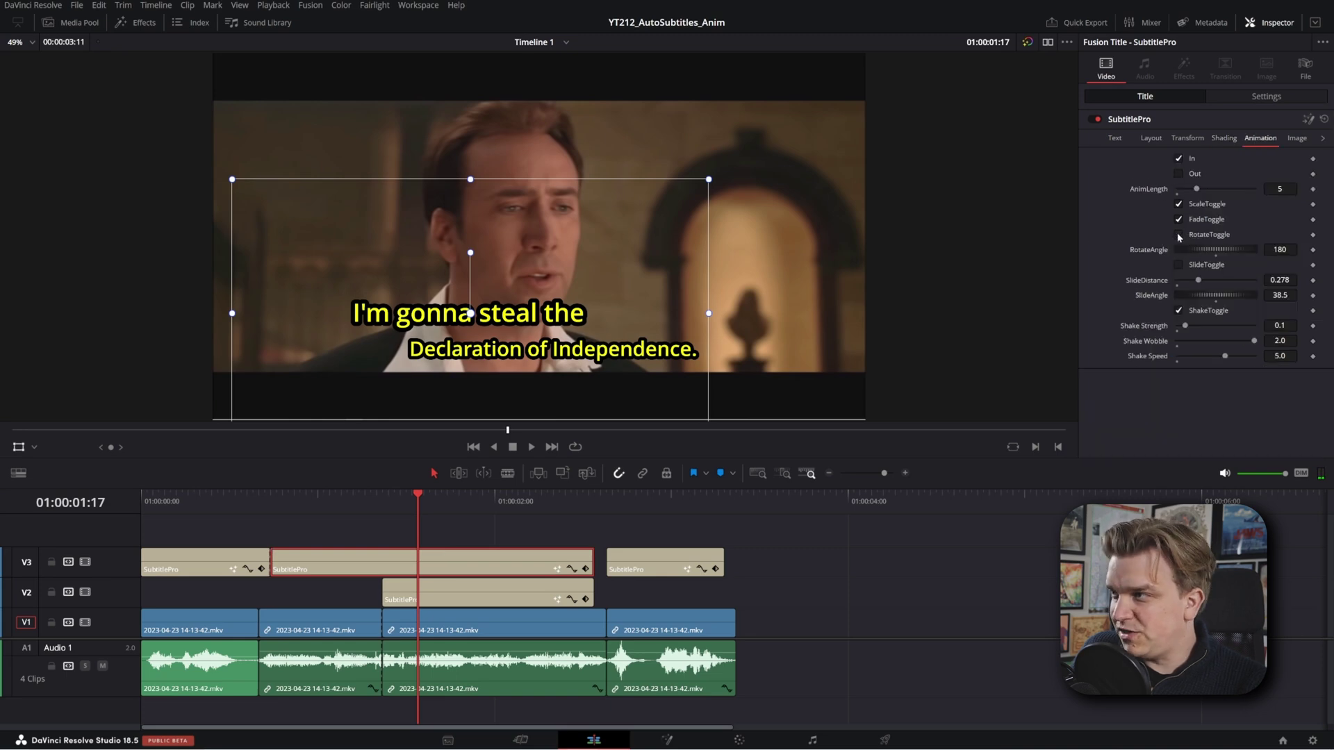
{"action": "left_click", "coordinate": [526, 591]}
{"action": "left_click", "coordinate": [1258, 138]}
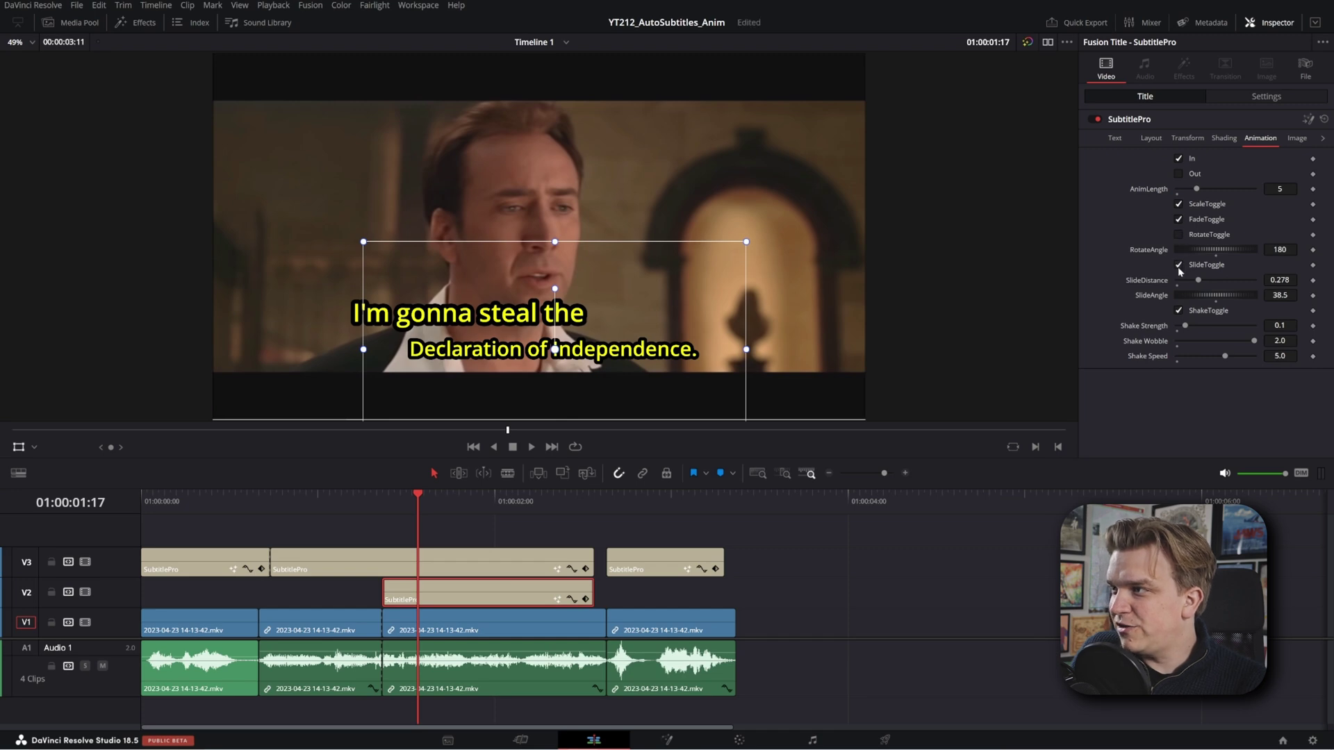
- Enable the slide animation on "I'm gonna steal the" with a slide angle of 414.2 and play back both titles
{"action": "left_click", "coordinate": [459, 563]}
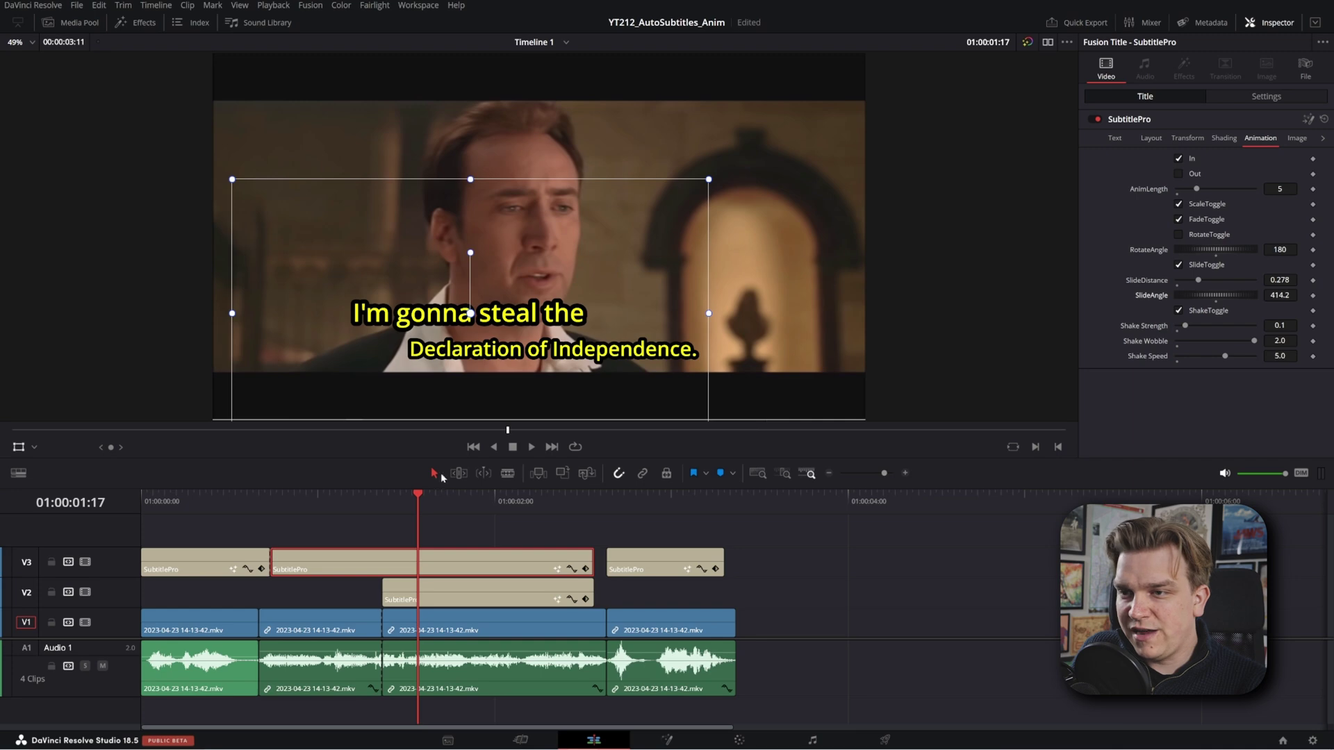
{"action": "left_click", "coordinate": [352, 499]}
{"action": "left_click", "coordinate": [238, 499]}
{"action": "key", "text": "space"}
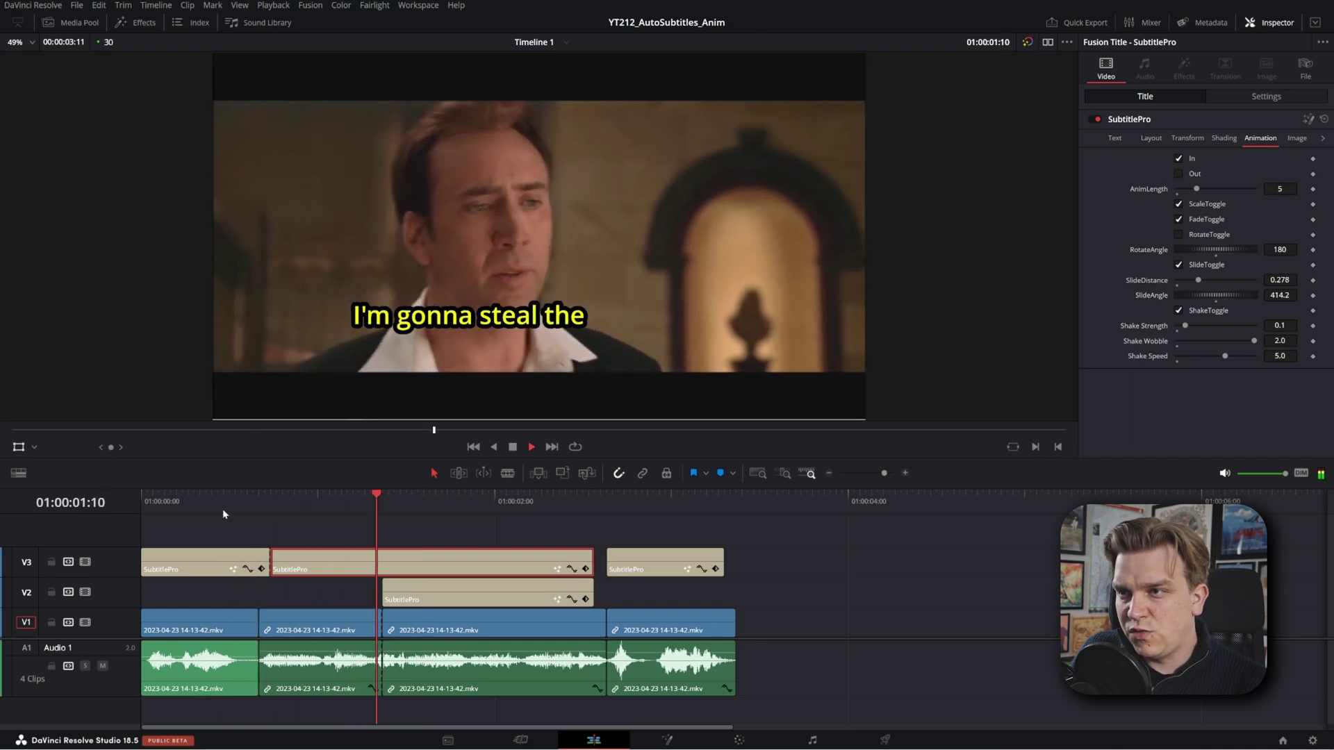
{"action": "key", "text": "space"}
- Set the slide angle of the "Declaration of Independence." title to -15.4
{"action": "left_click", "coordinate": [431, 596]}
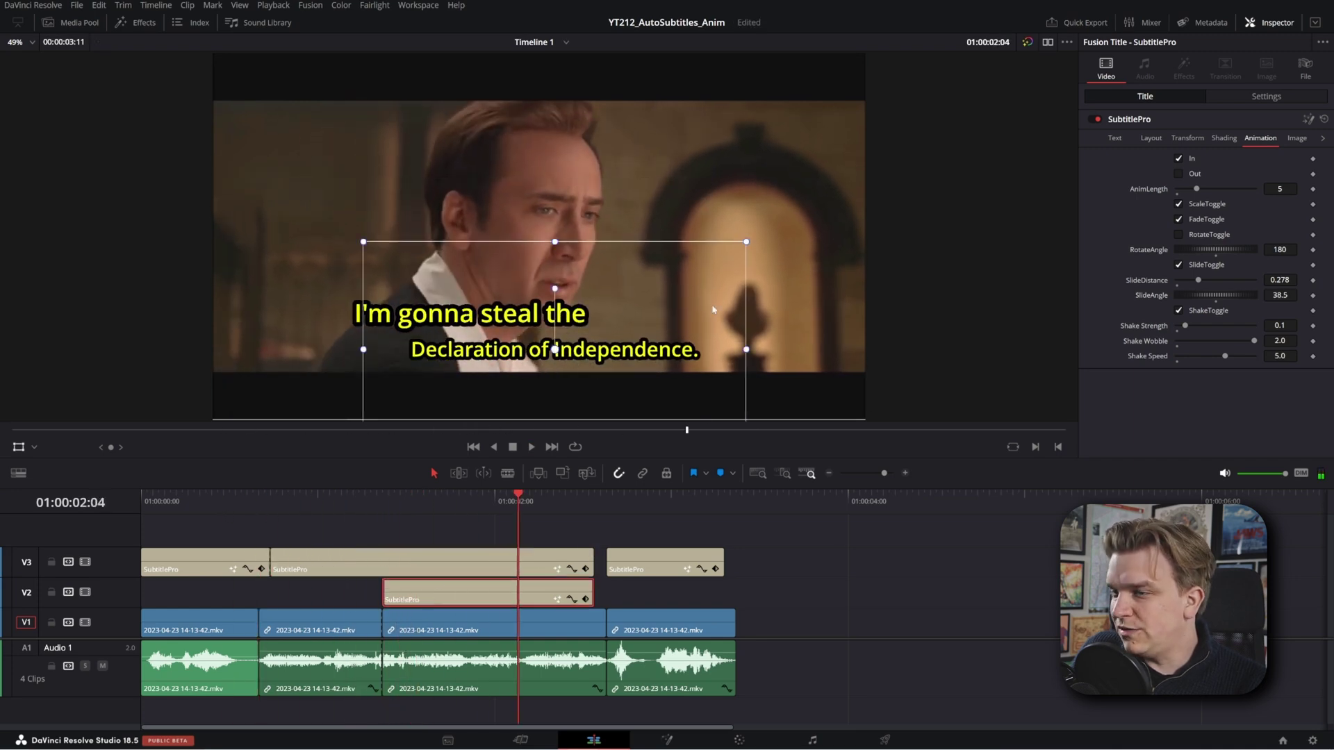
{"action": "left_click_drag", "start_coordinate": [384, 499], "coordinate": [399, 501]}
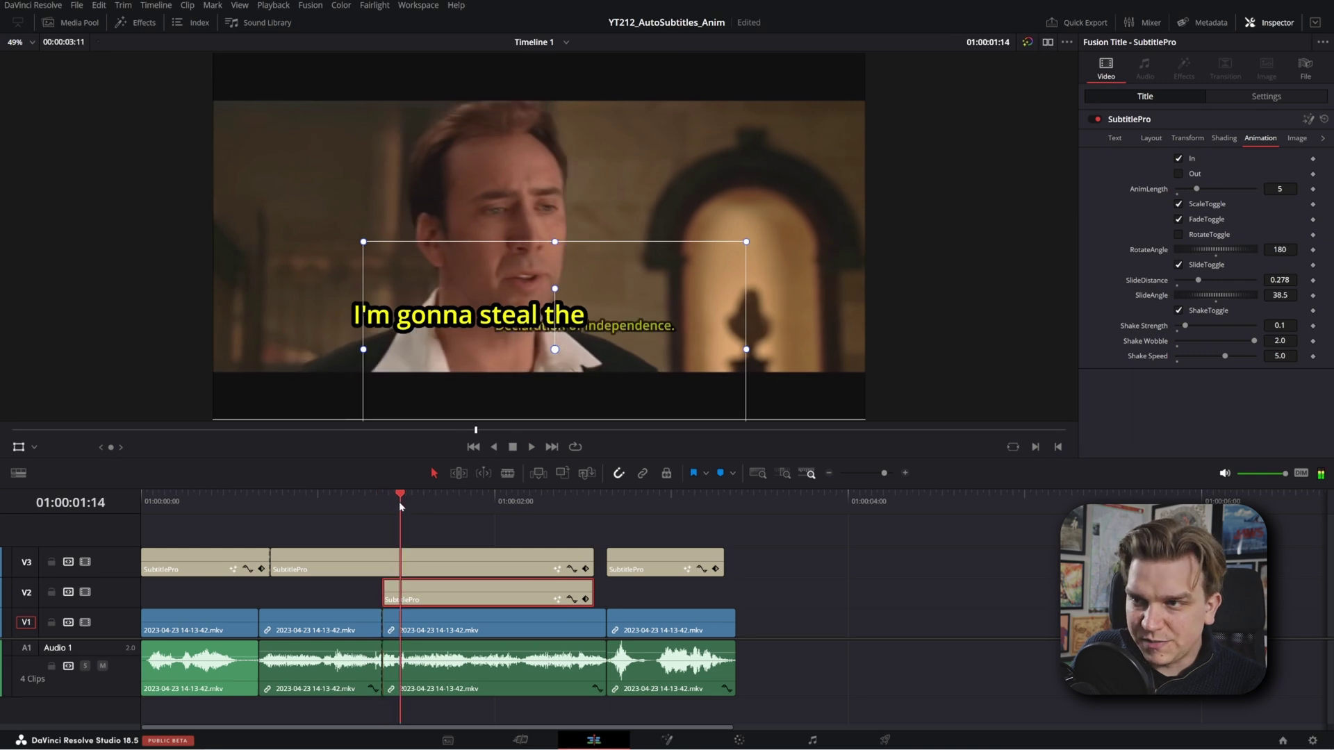
{"action": "left_click_drag", "start_coordinate": [1234, 298], "coordinate": [1197, 297]}
- Play back the adjusted slide-in, hide the viewer's transform controls and play the timeline from the beginning
{"action": "left_click", "coordinate": [361, 493]}
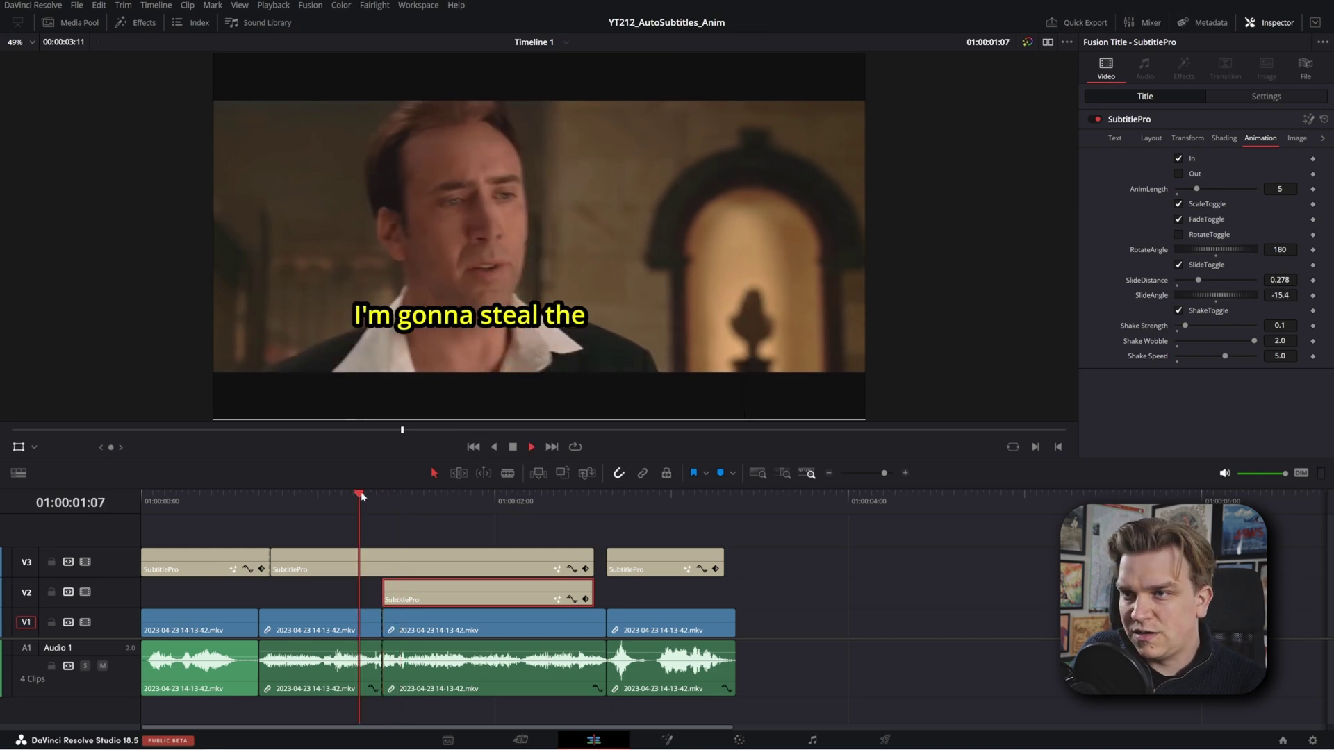
{"action": "key", "text": "space"}
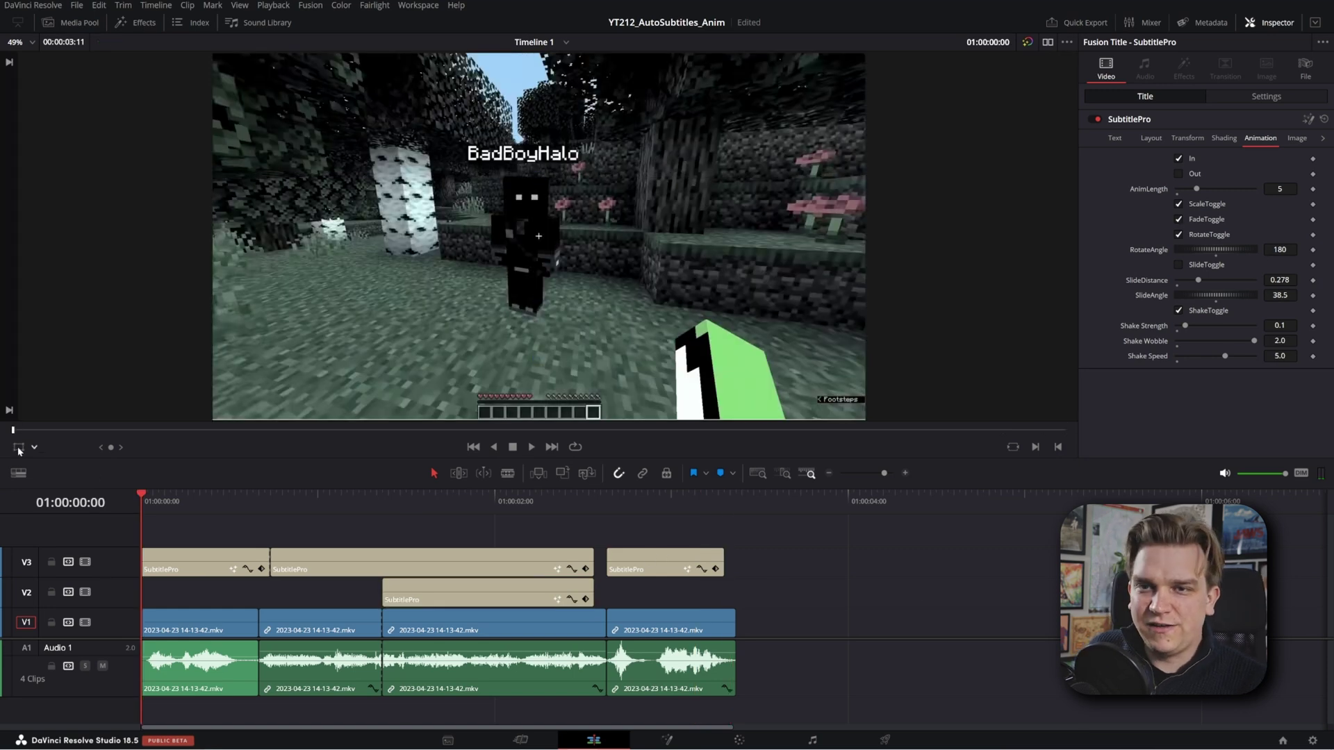
{"action": "key", "text": "space"}
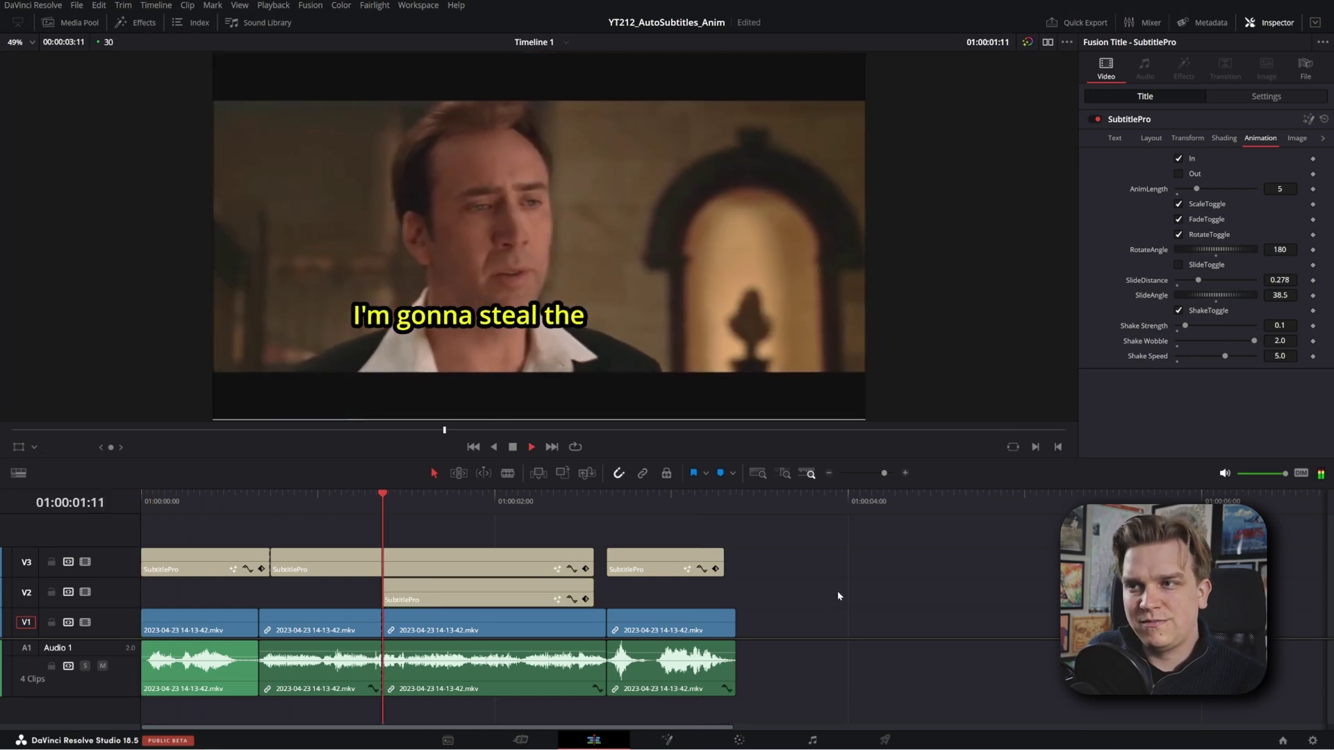